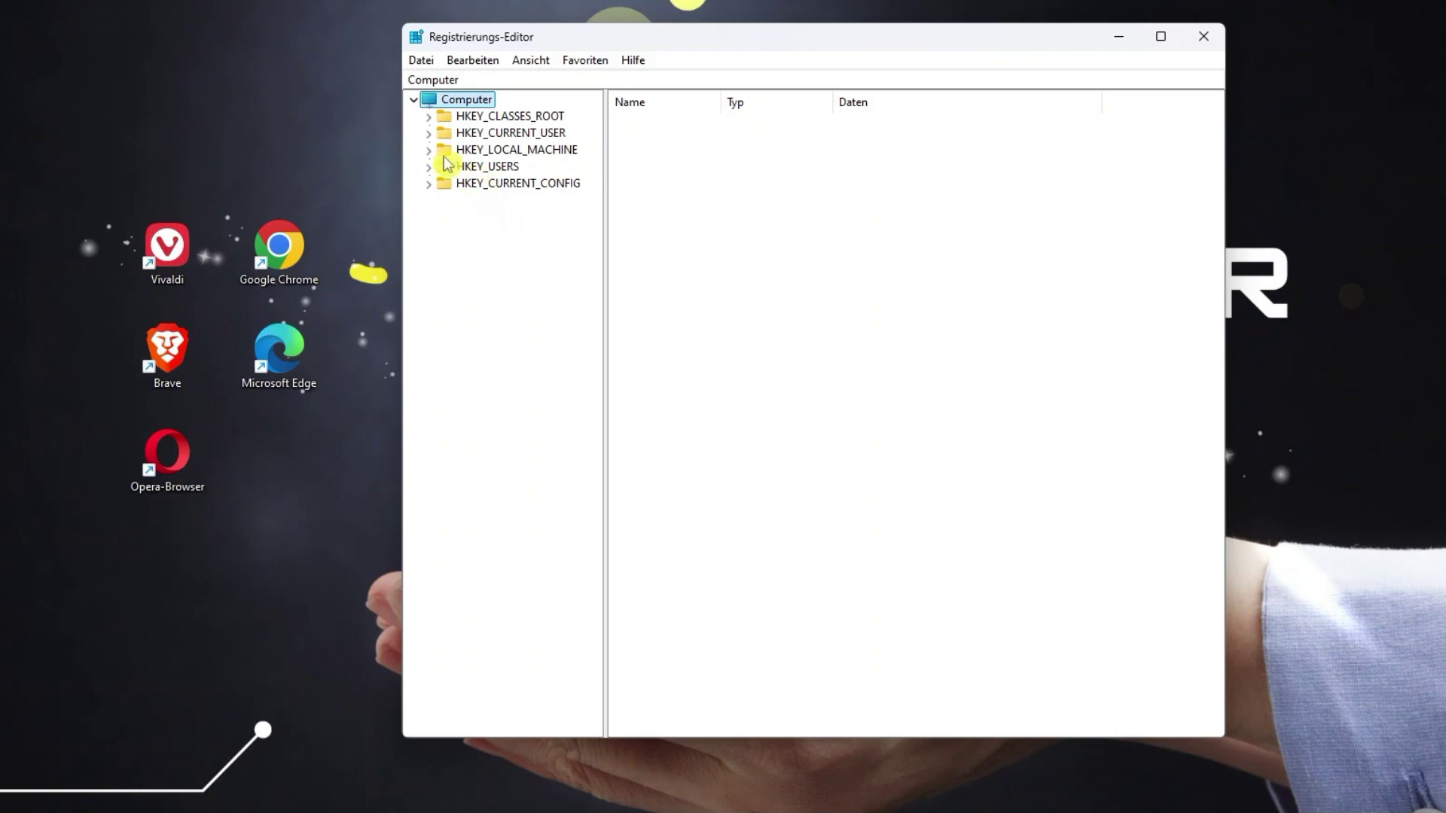
# Expand the registry tree down to HKEY_LOCAL_MACHINE\SOFTWARE\Microsoft.
pyautogui.click(429, 150)
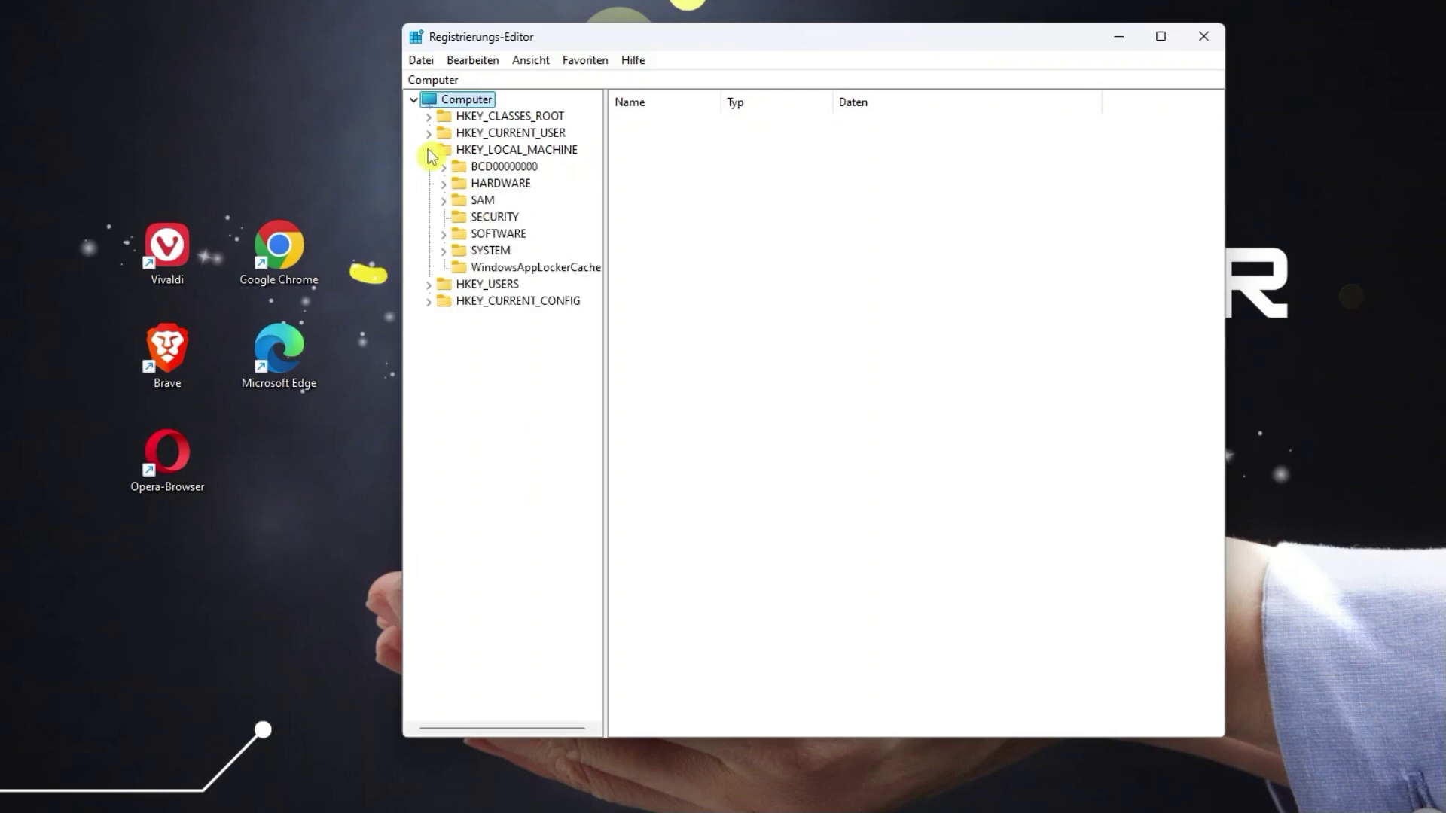
pyautogui.click(436, 151)
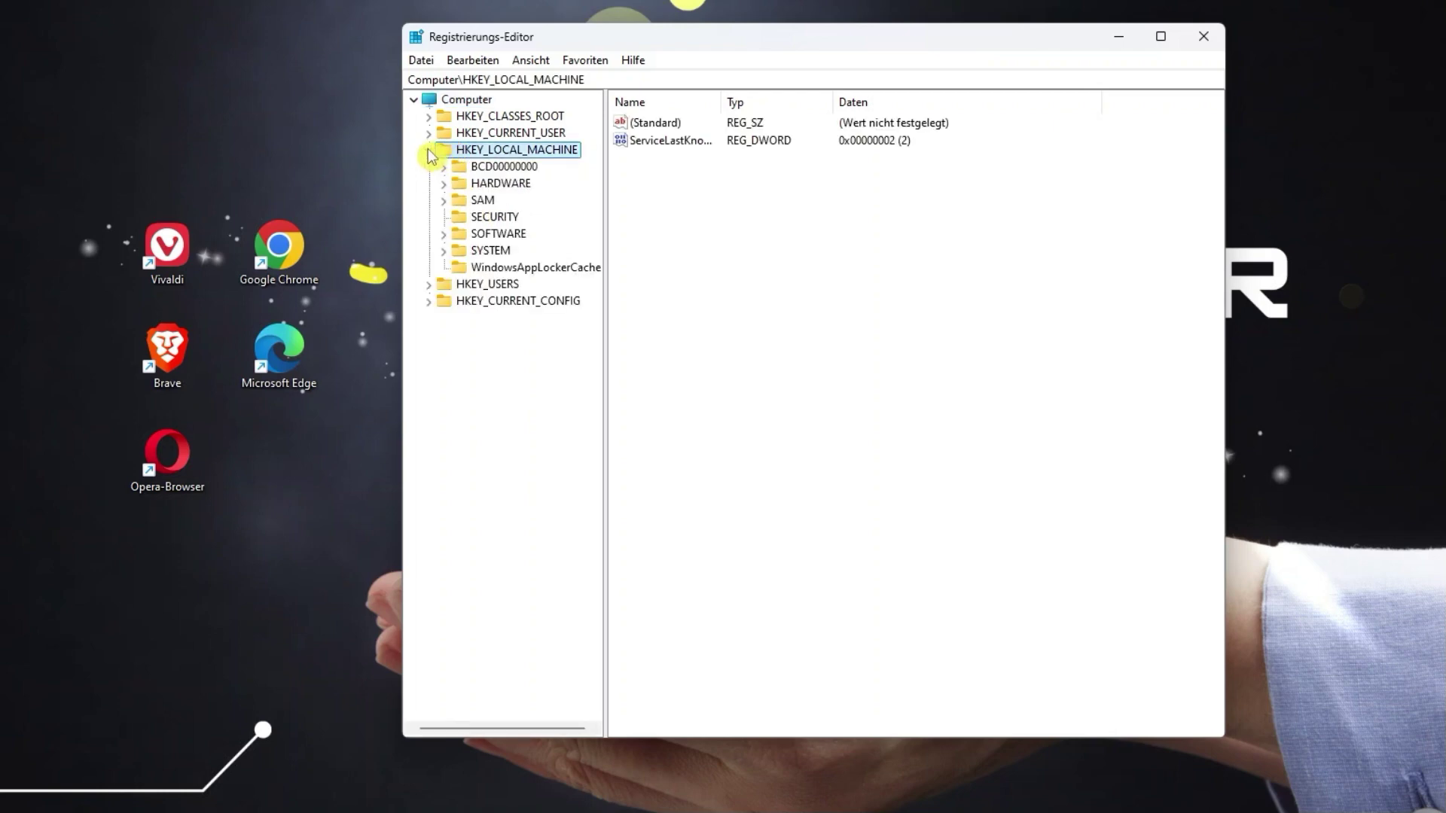
pyautogui.click(446, 236)
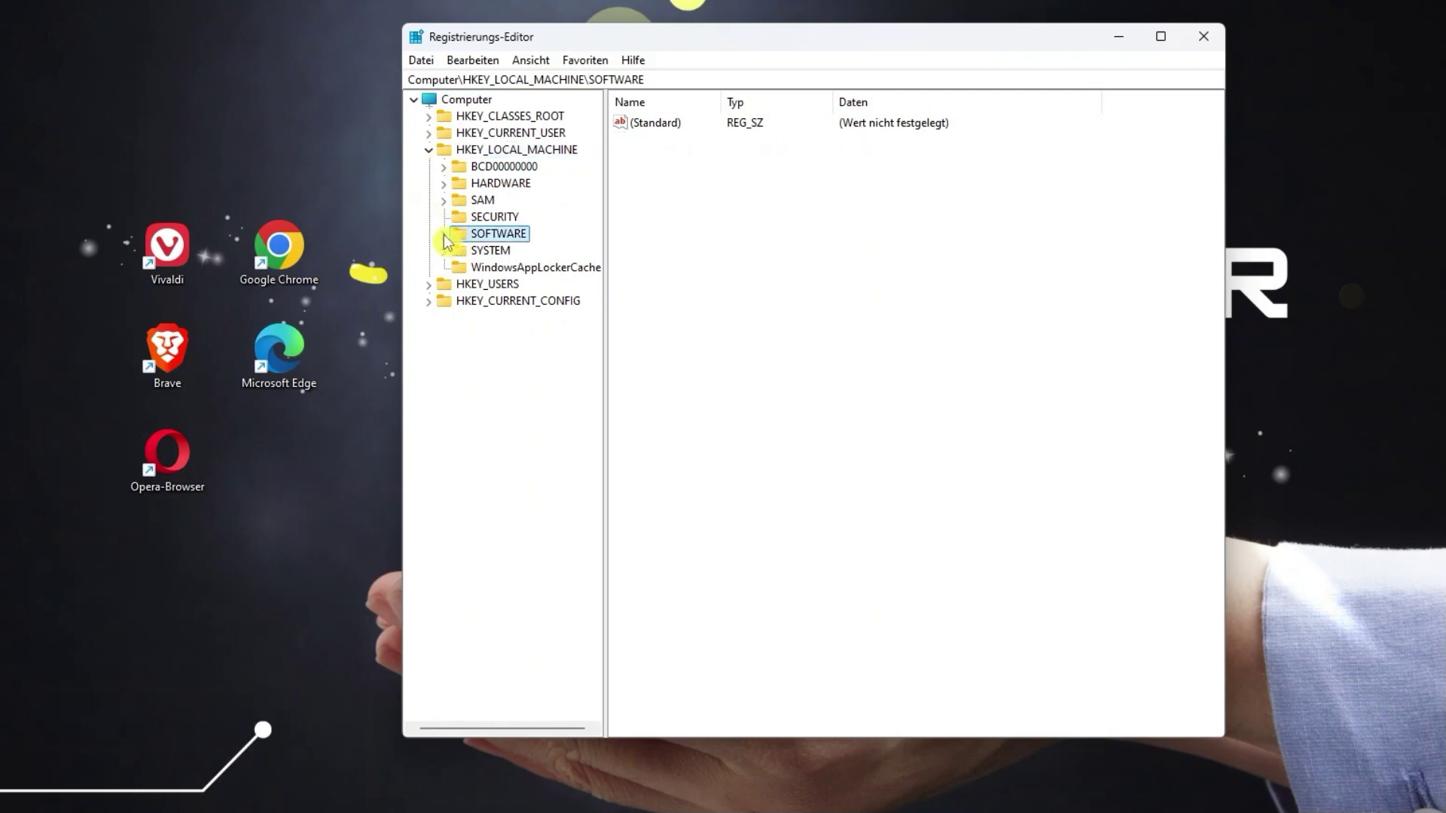
pyautogui.click(445, 235)
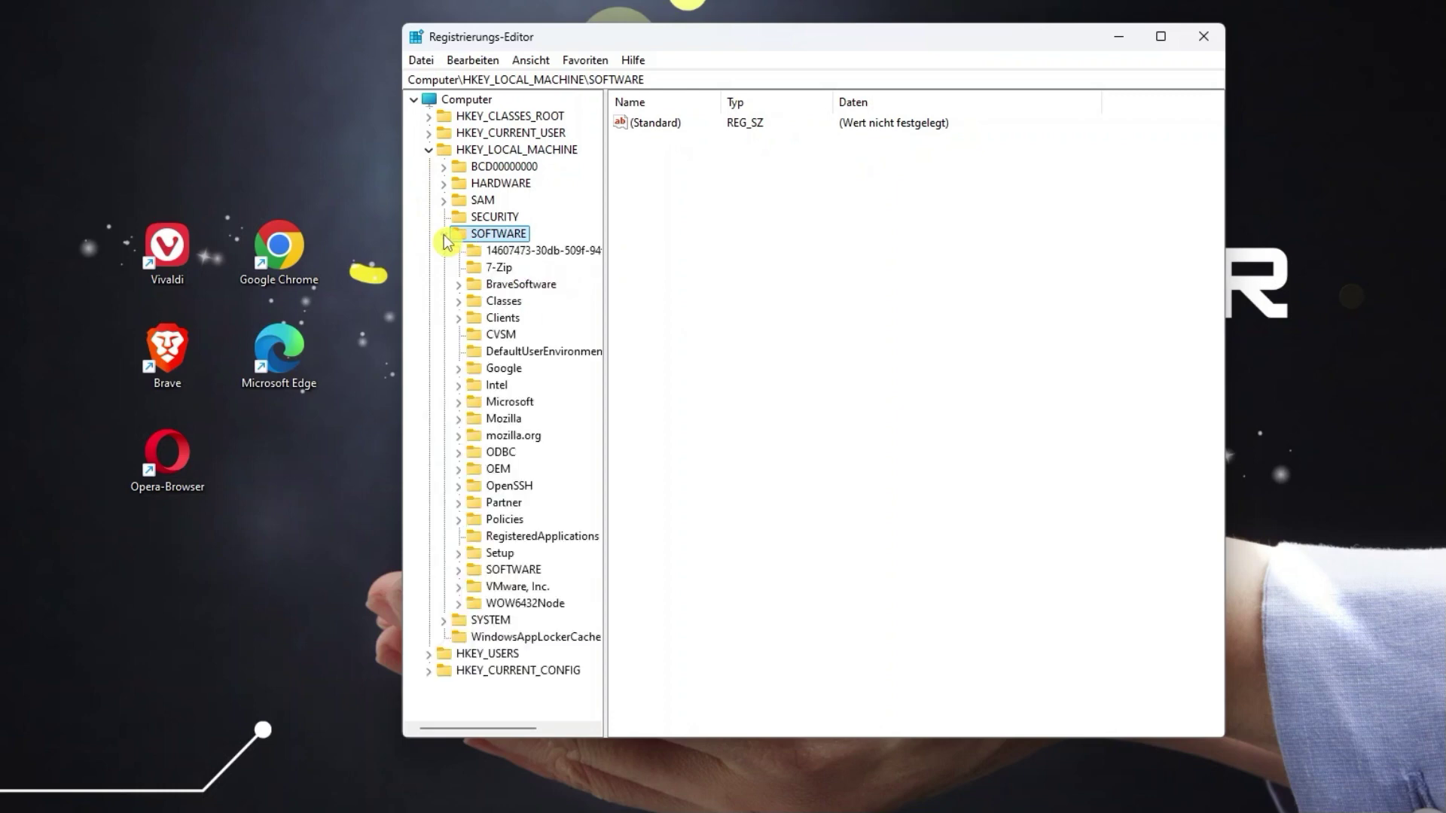
pyautogui.click(477, 405)
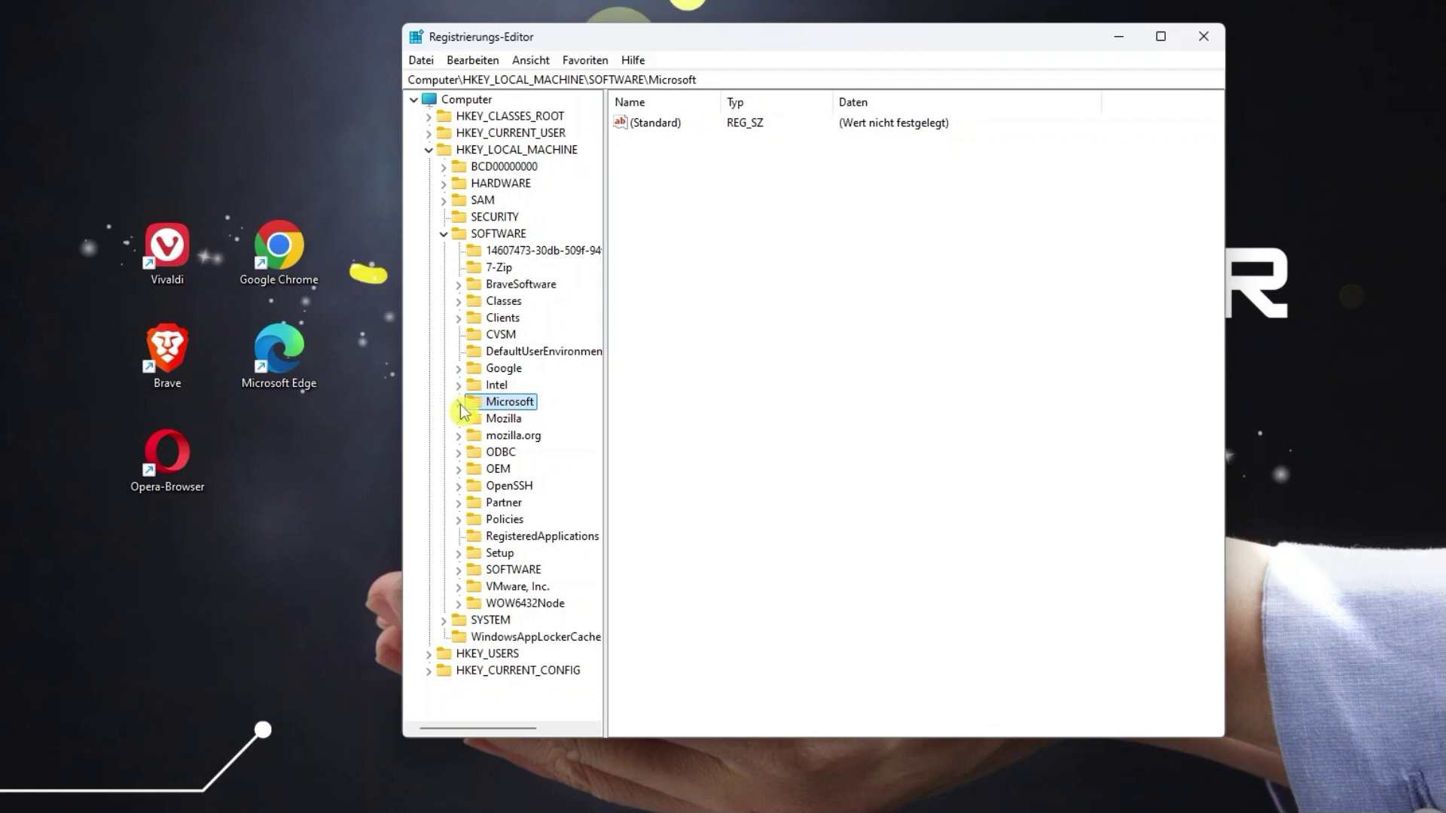
pyautogui.click(460, 404)
# Within the Microsoft key, expand Windows\CurrentVersion\Explorer and select the Explorer key.
pyautogui.scroll(-20, 462, 411)
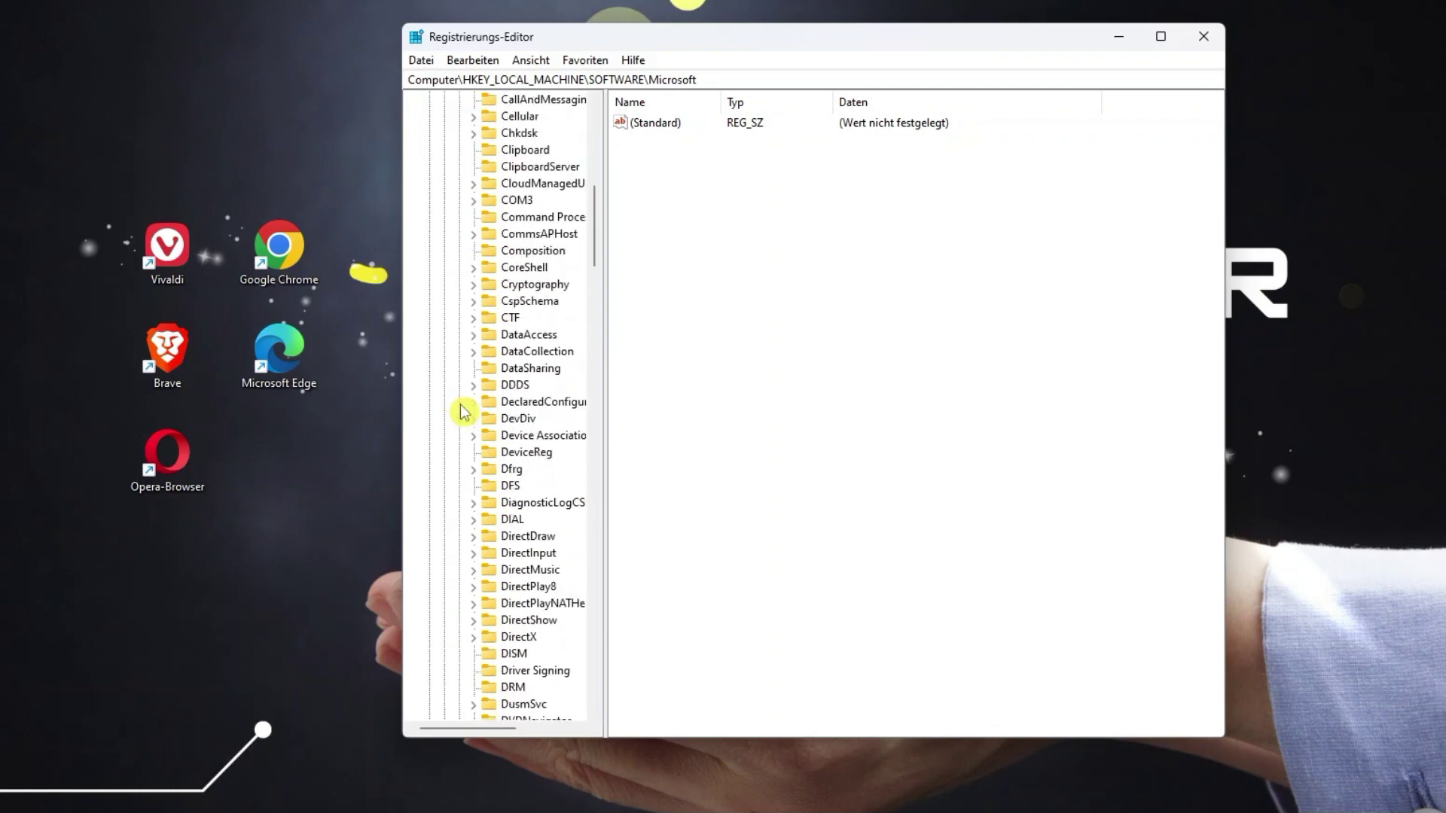
pyautogui.scroll(-20, 462, 411)
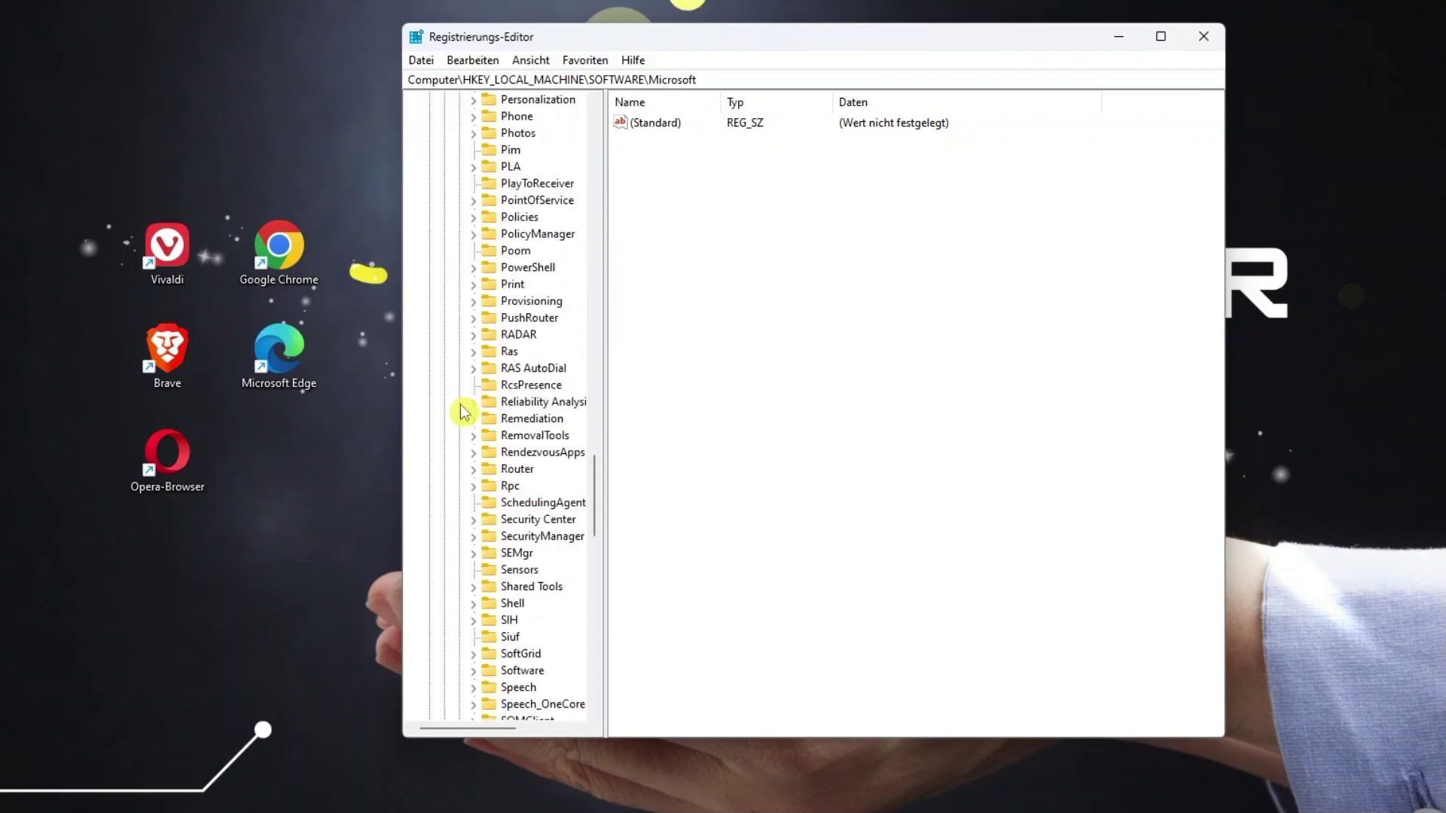
pyautogui.click(519, 318)
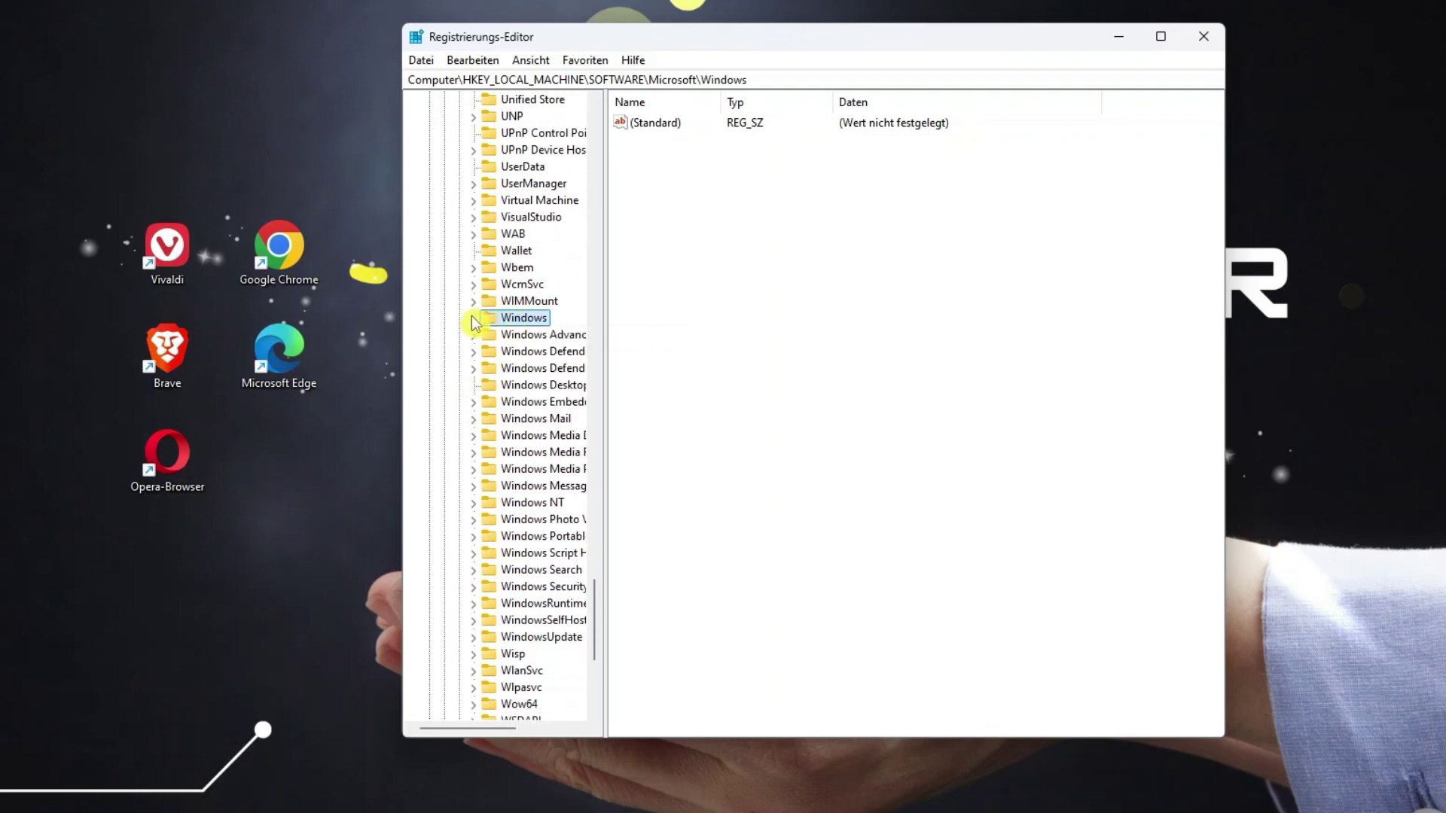
pyautogui.click(472, 319)
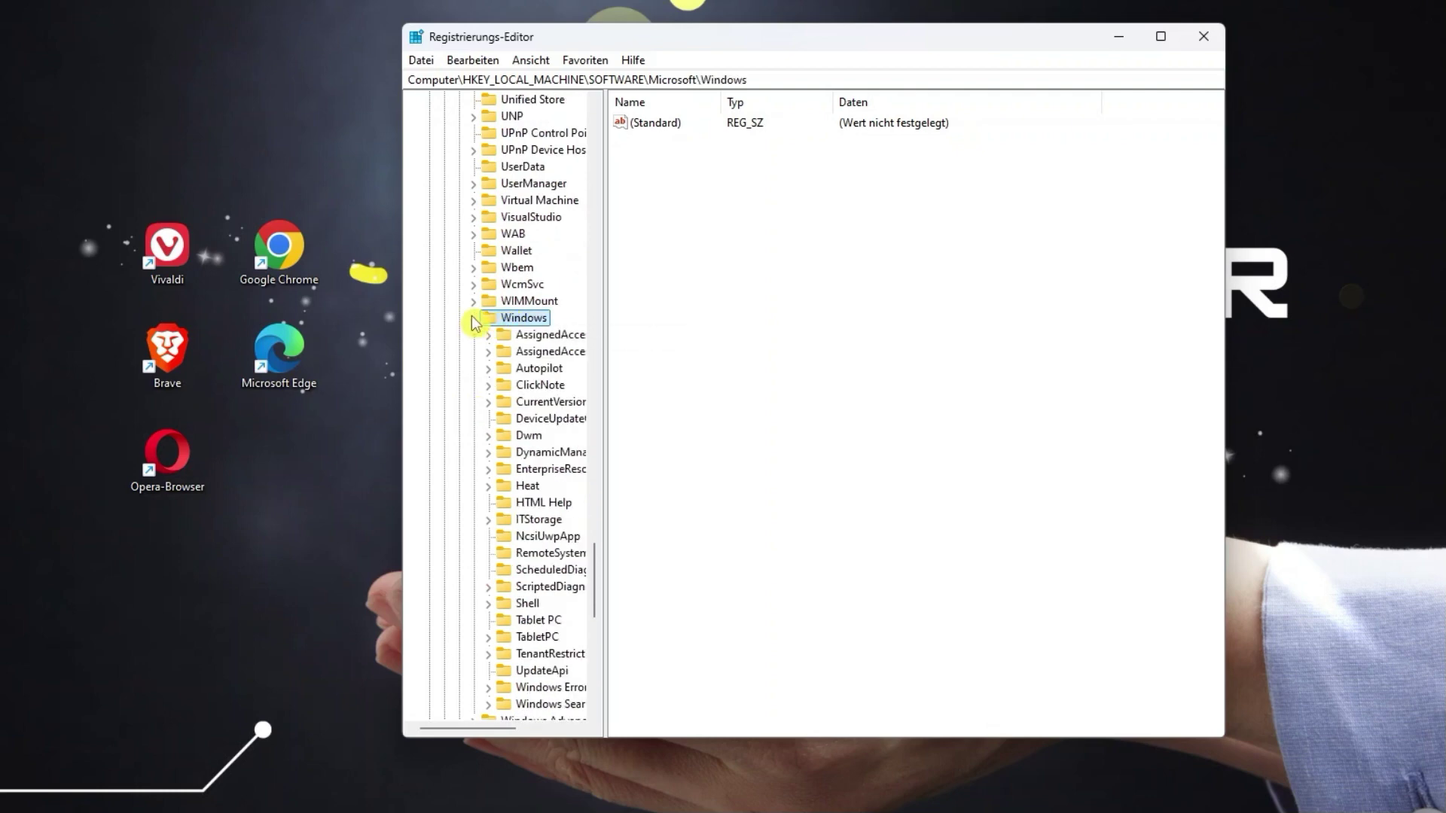
pyautogui.scroll(-1, 475, 324)
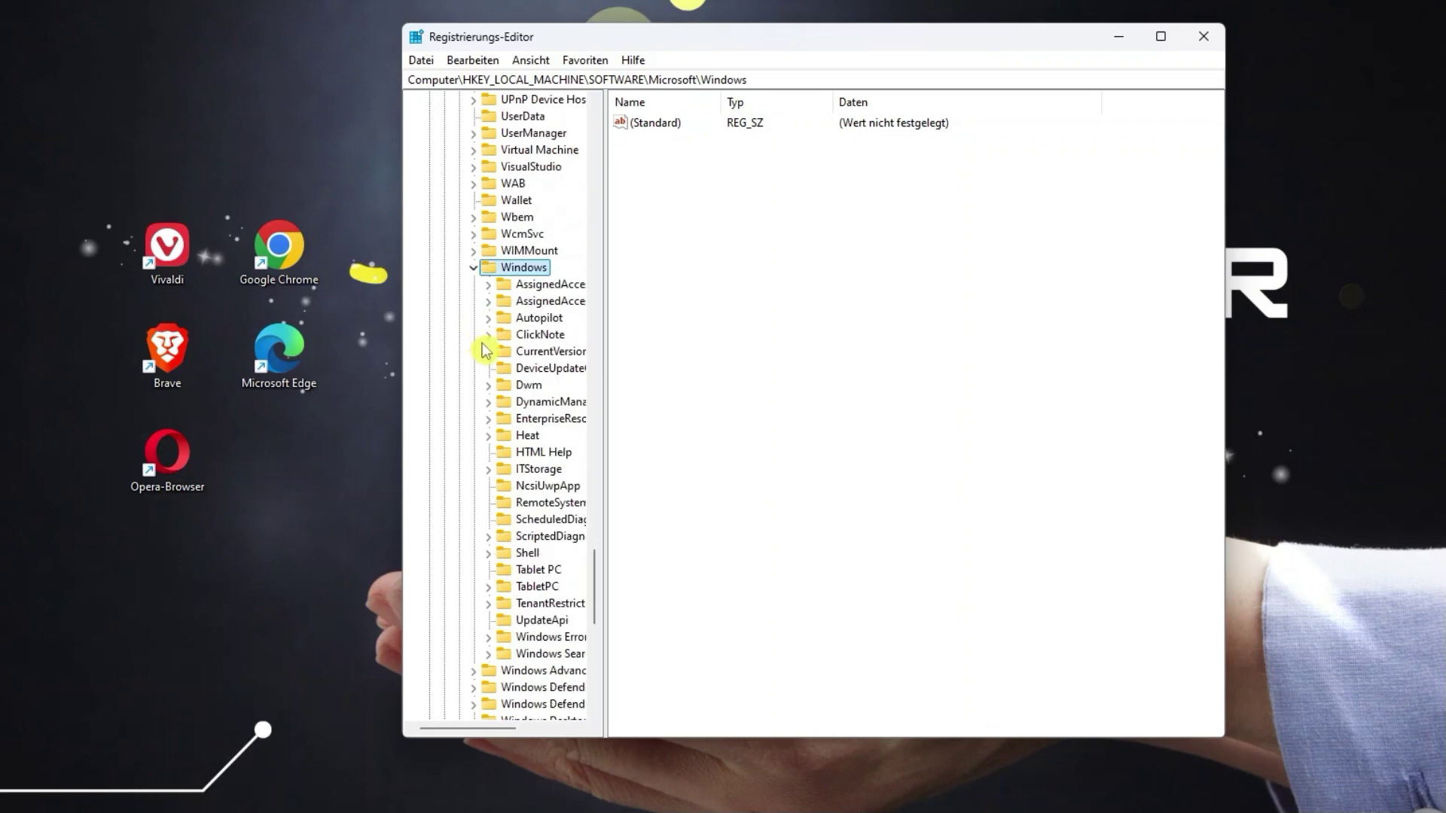
pyautogui.click(519, 354)
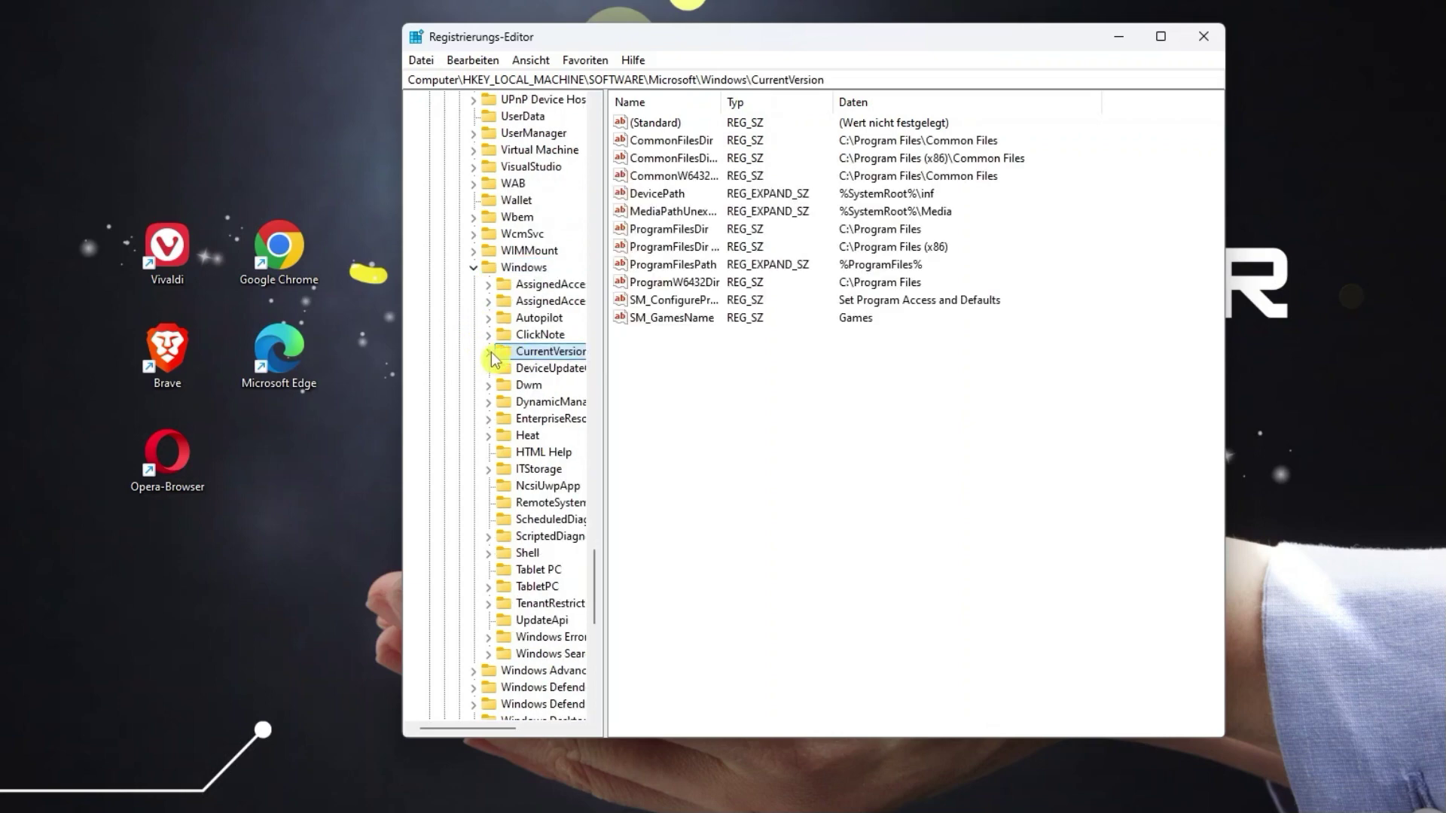
pyautogui.click(489, 352)
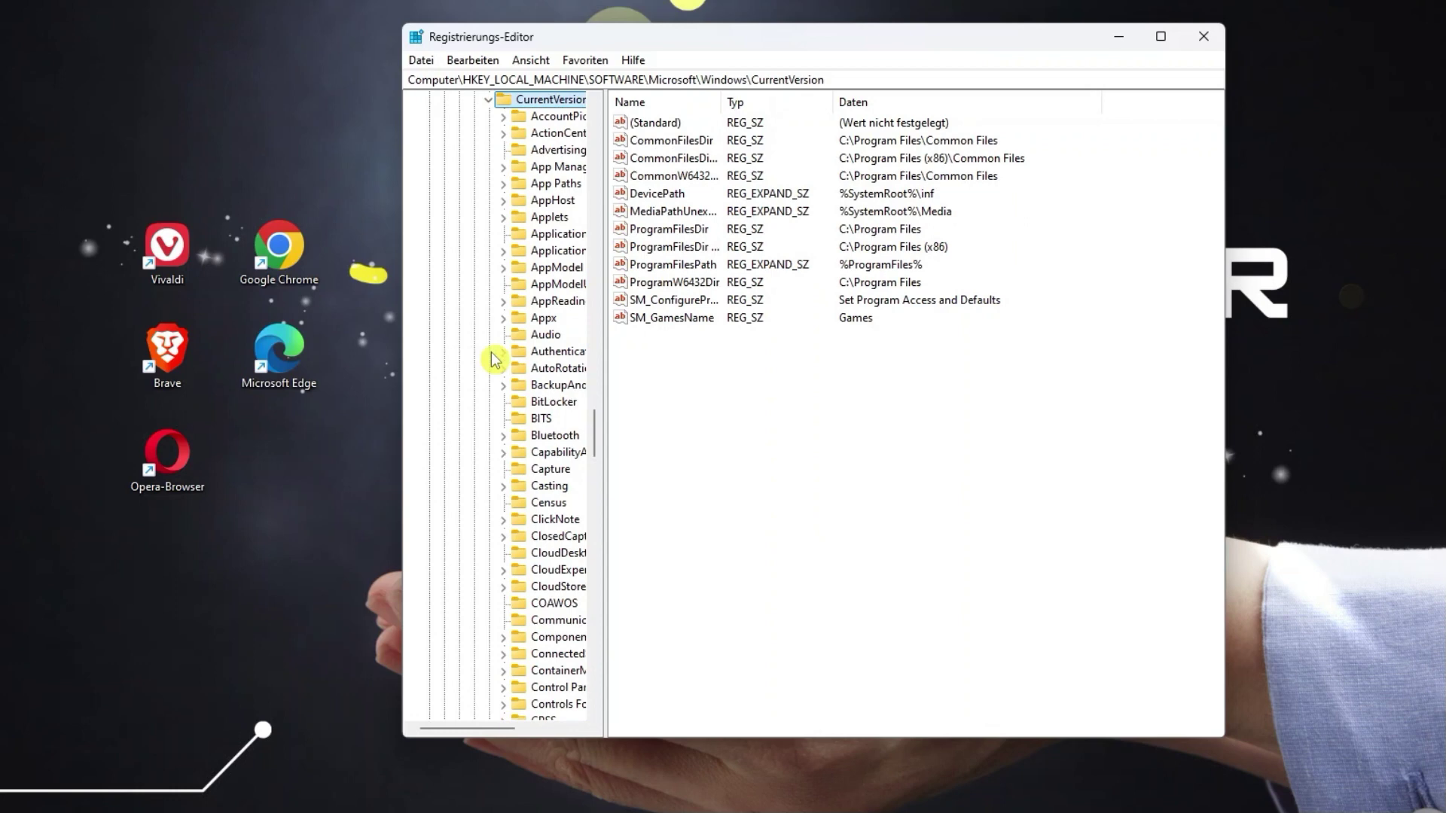
pyautogui.scroll(-15, 493, 359)
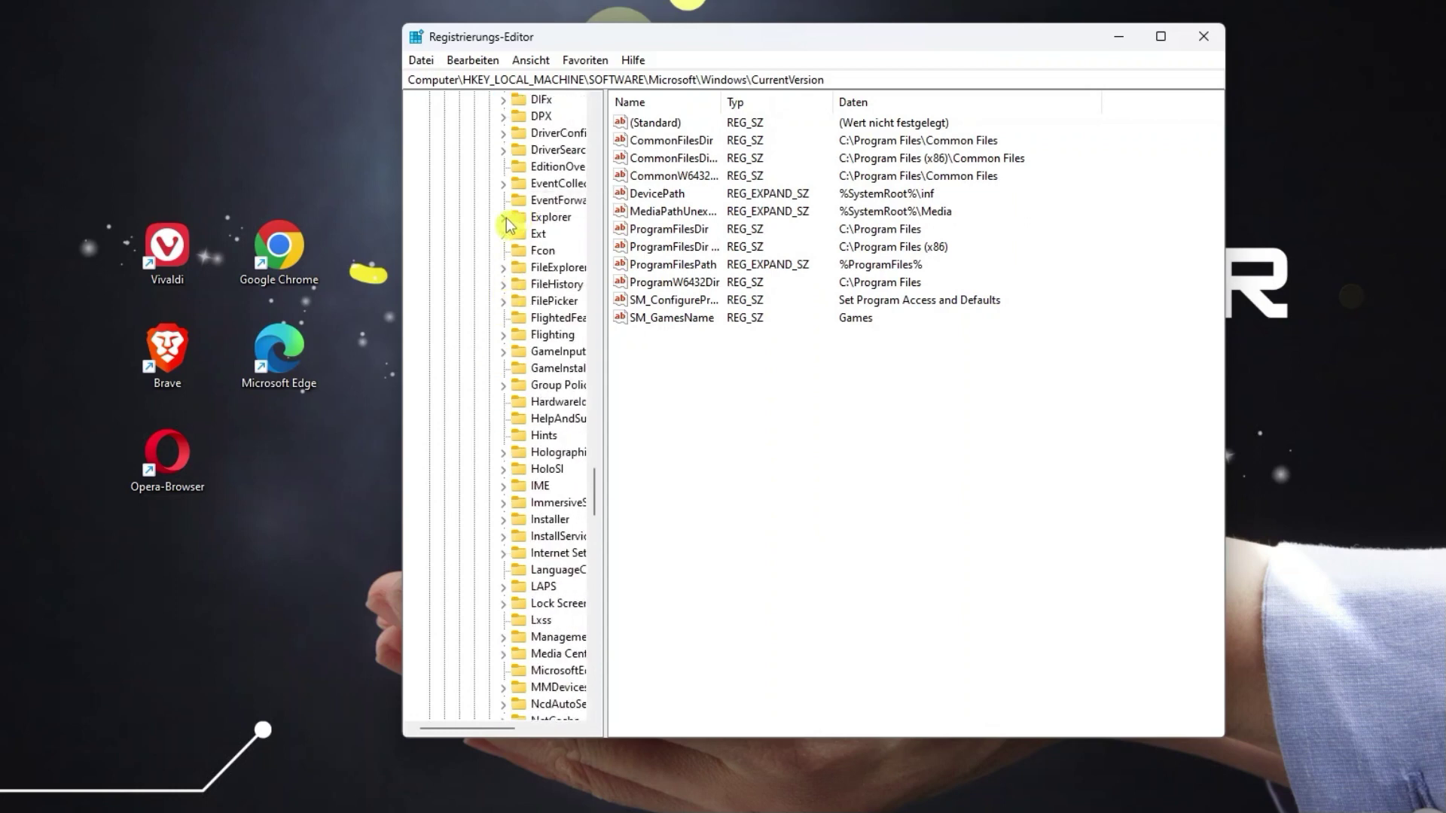
pyautogui.click(504, 220)
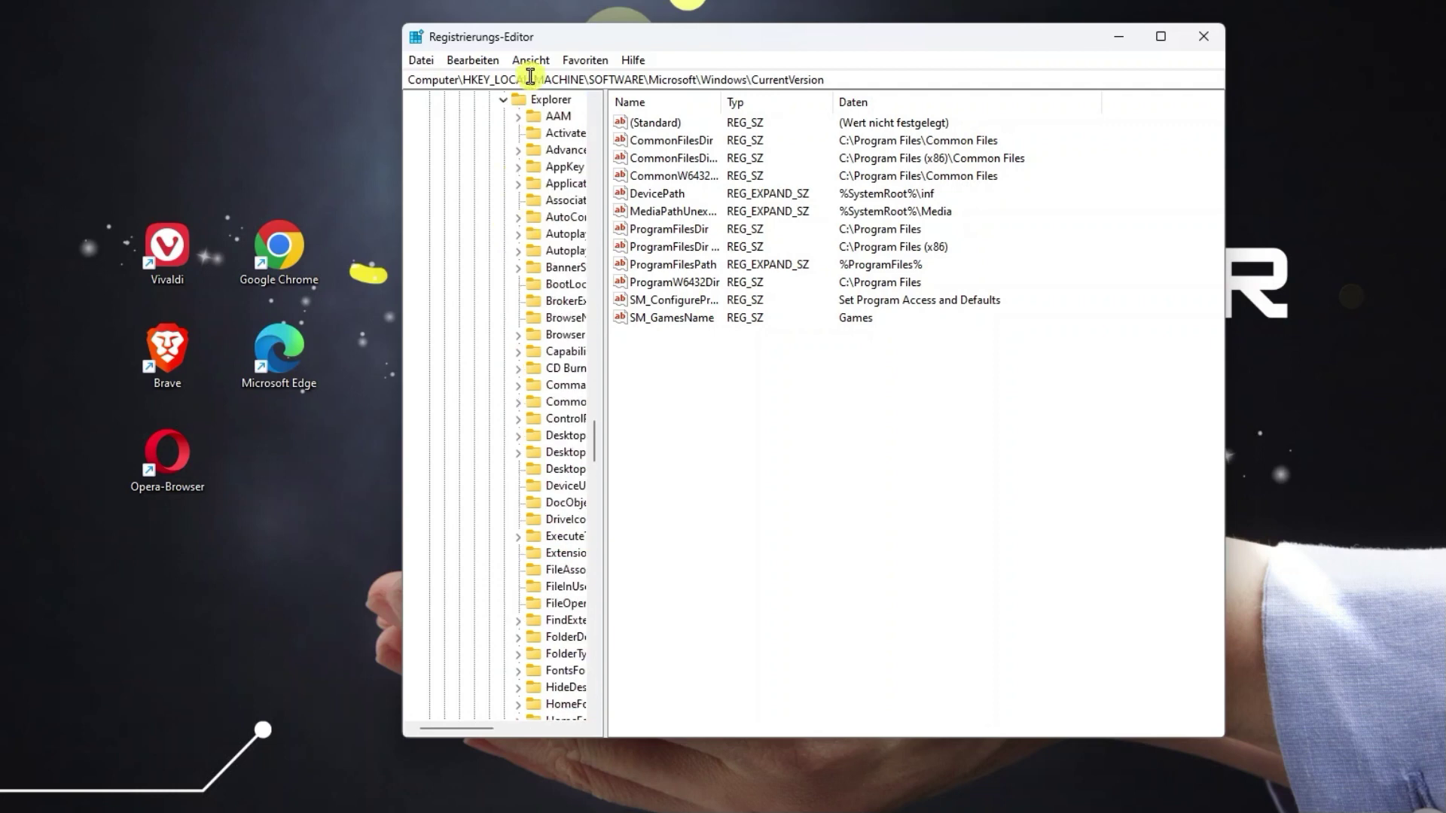
pyautogui.click(527, 103)
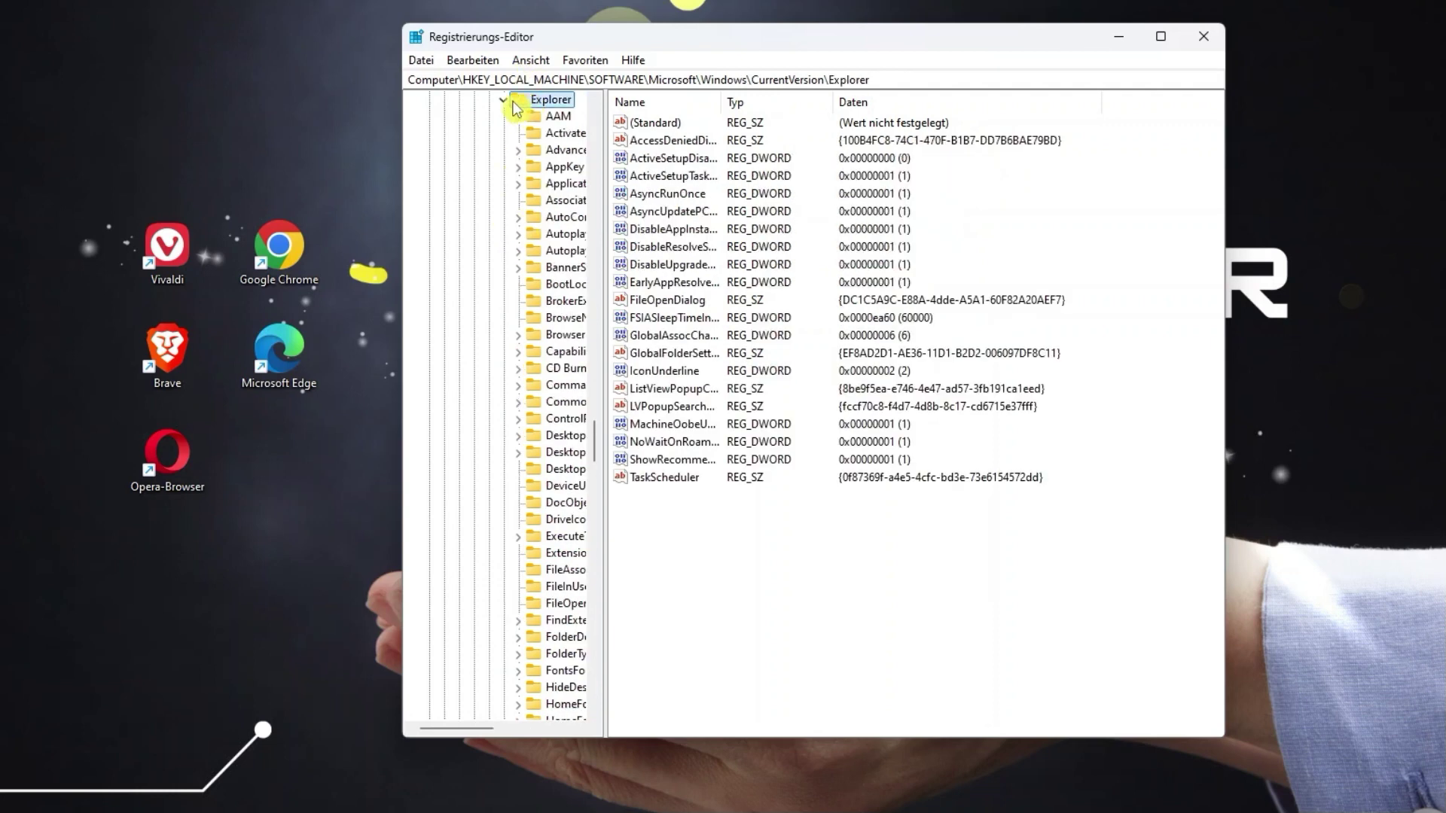
# Create a new subkey named "Shell Icons" under the Explorer key.
pyautogui.rightClick(519, 106)
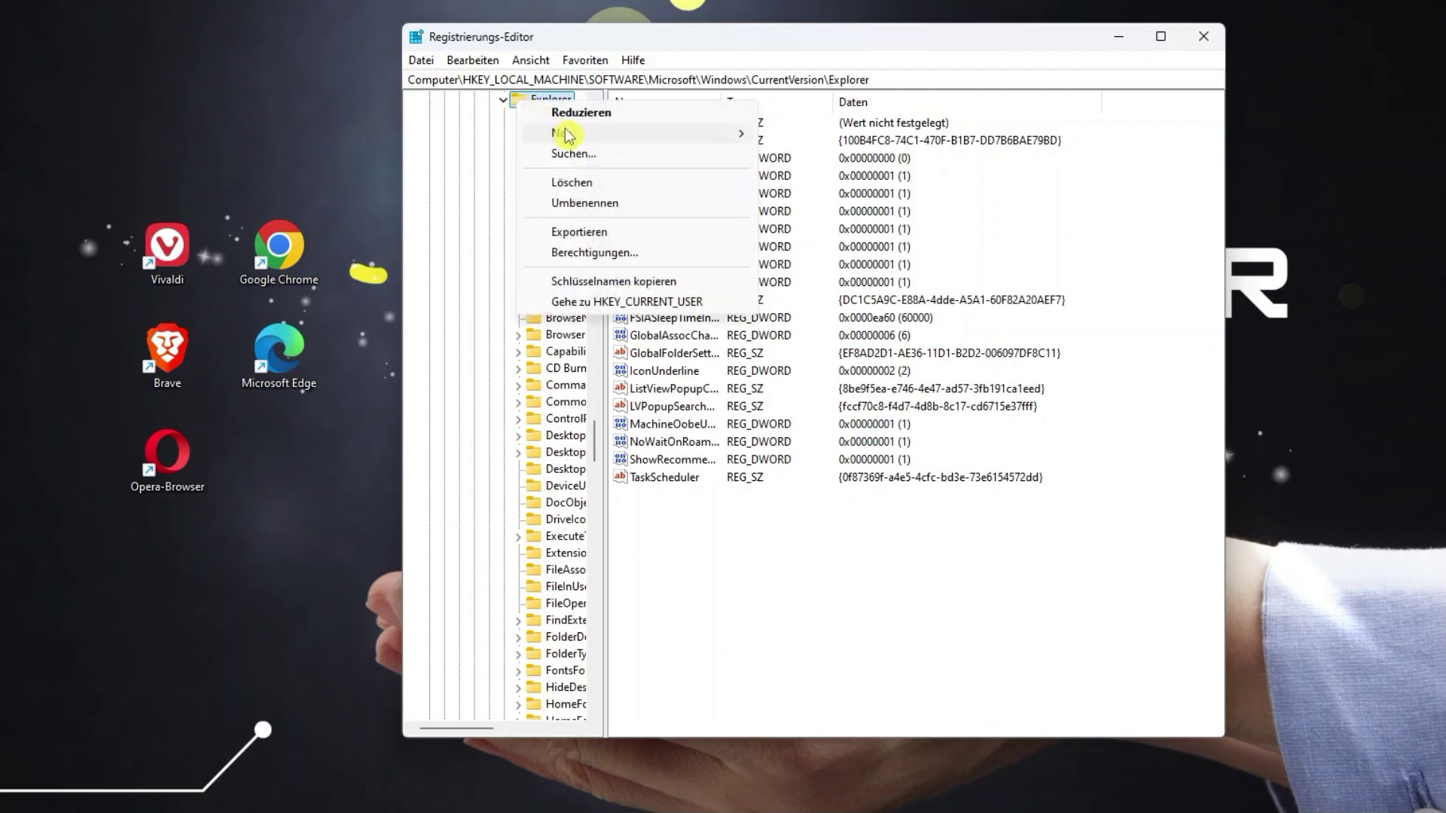
pyautogui.moveTo(566, 136)
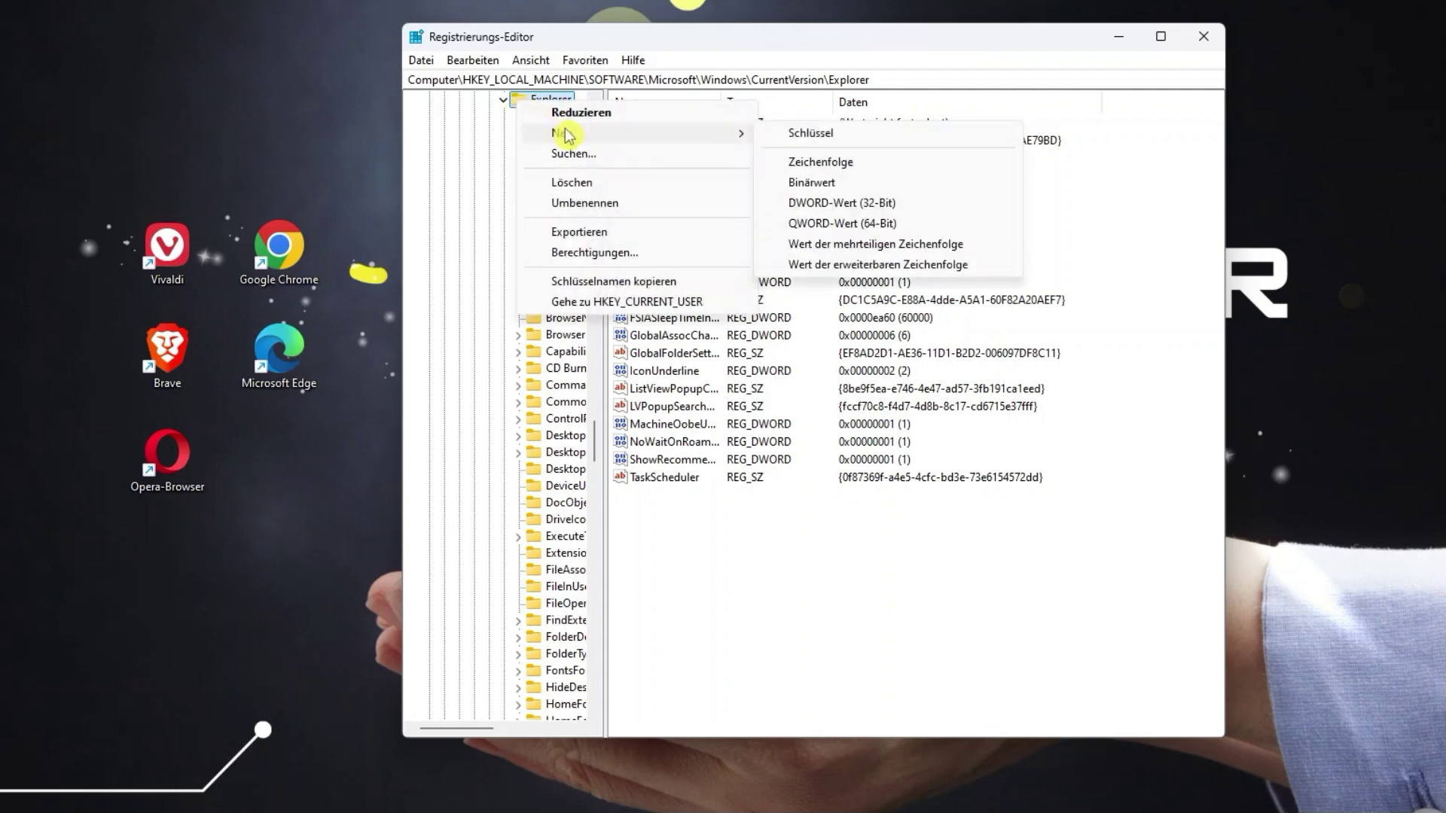
pyautogui.click(828, 135)
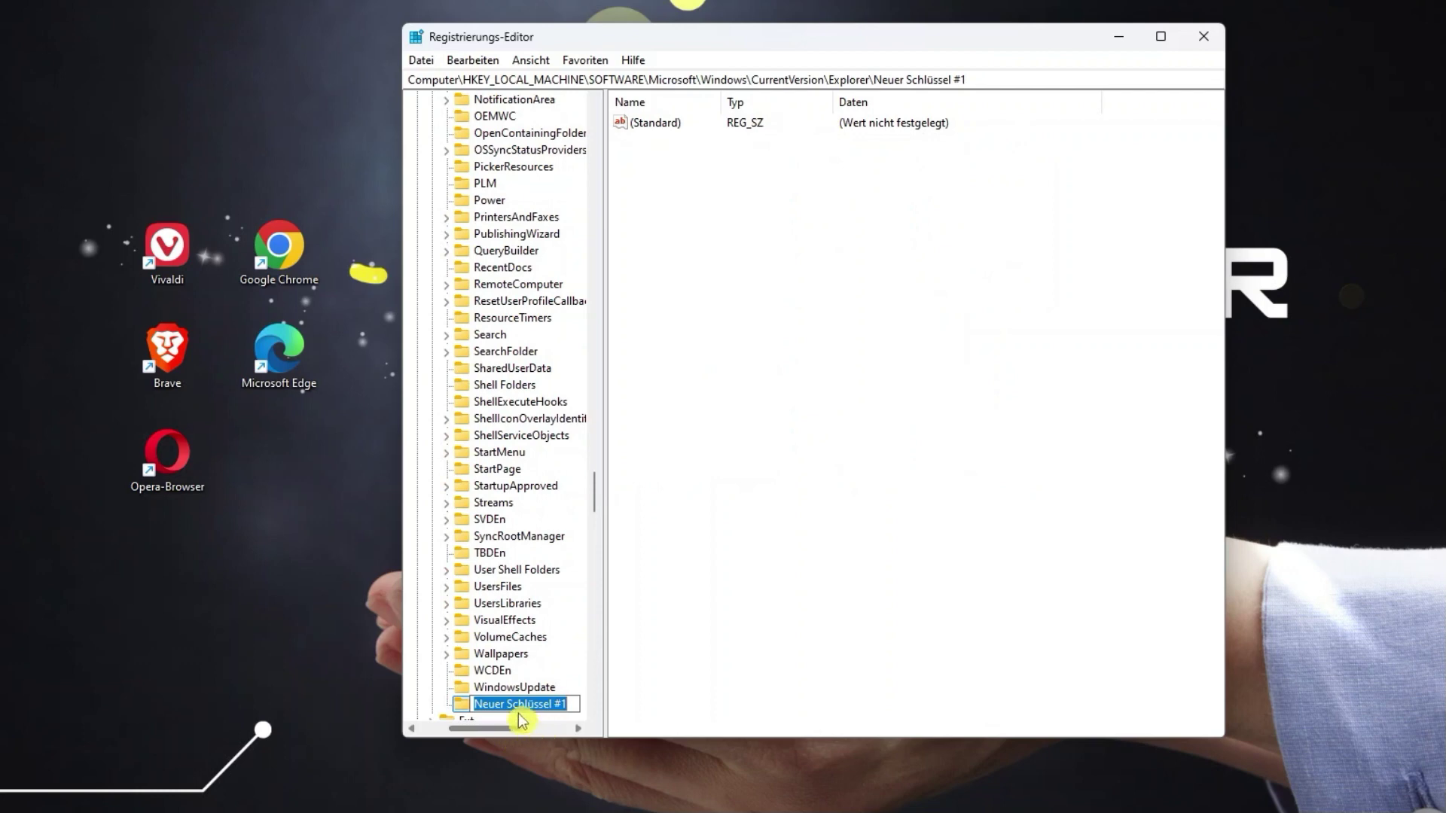
pyautogui.write('Shell Icons')
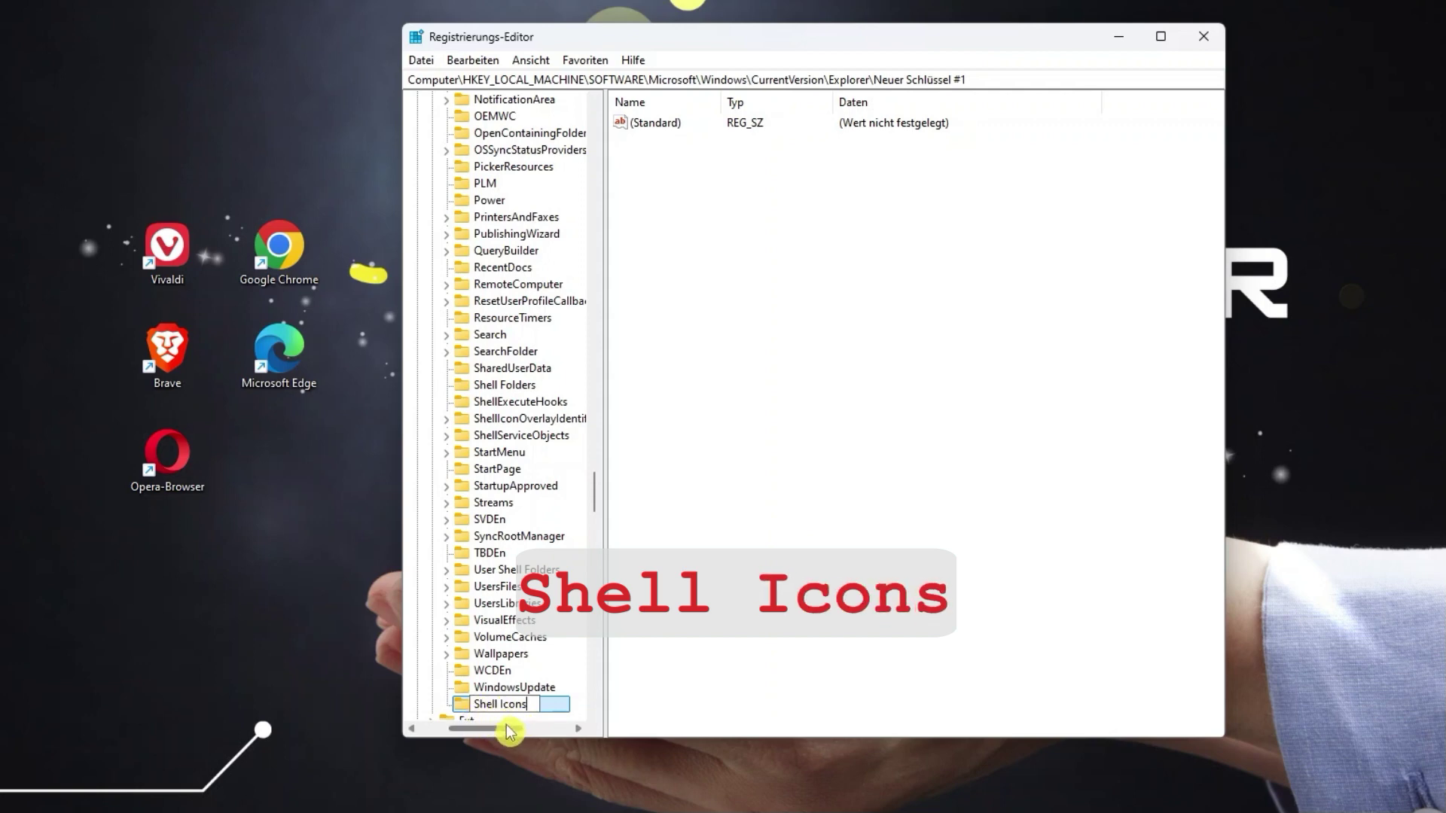
pyautogui.press('Return')
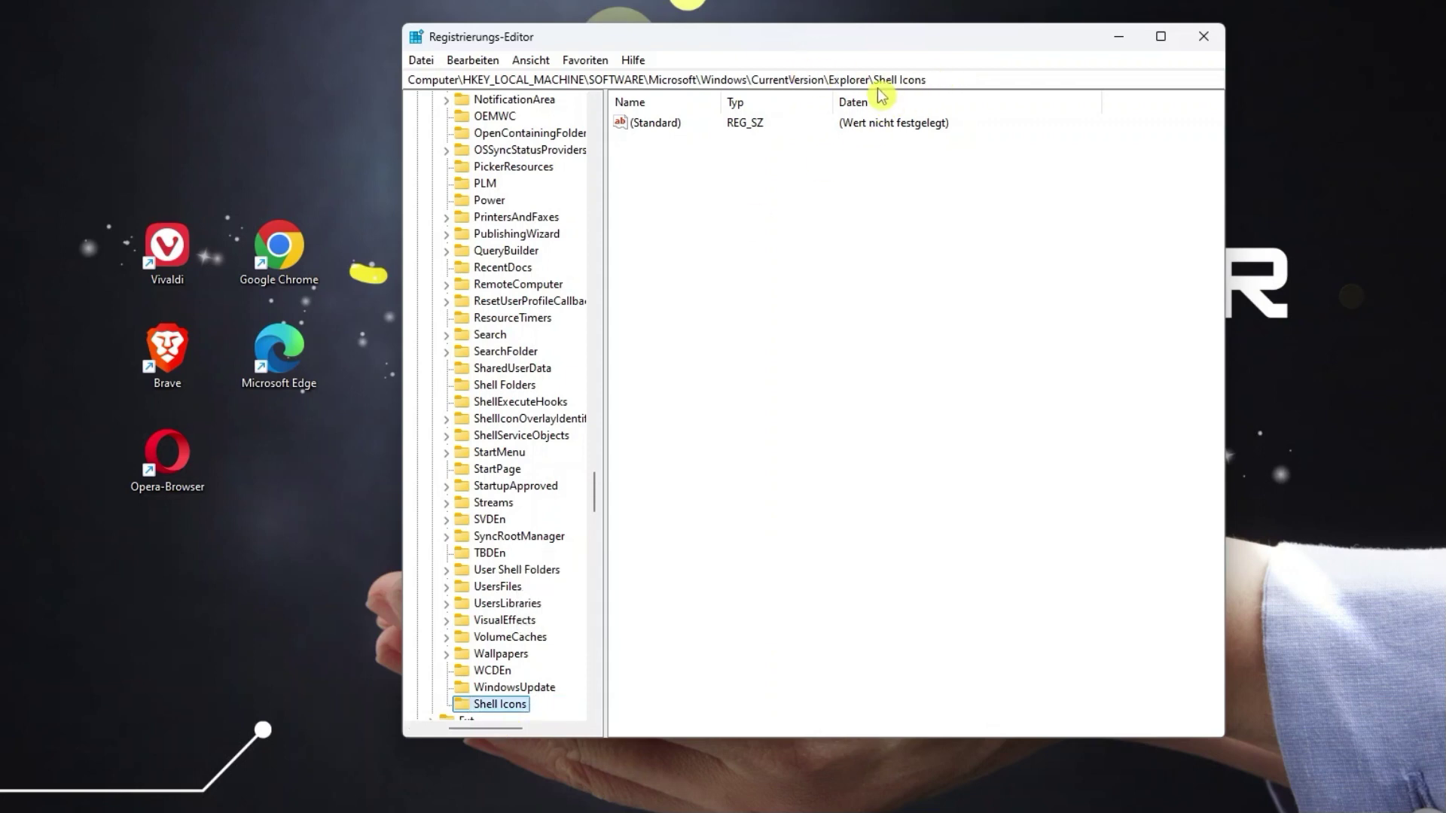
# Add a new string value (Zeichenfolge) named 29 to the Shell Icons key.
pyautogui.rightClick(673, 193)
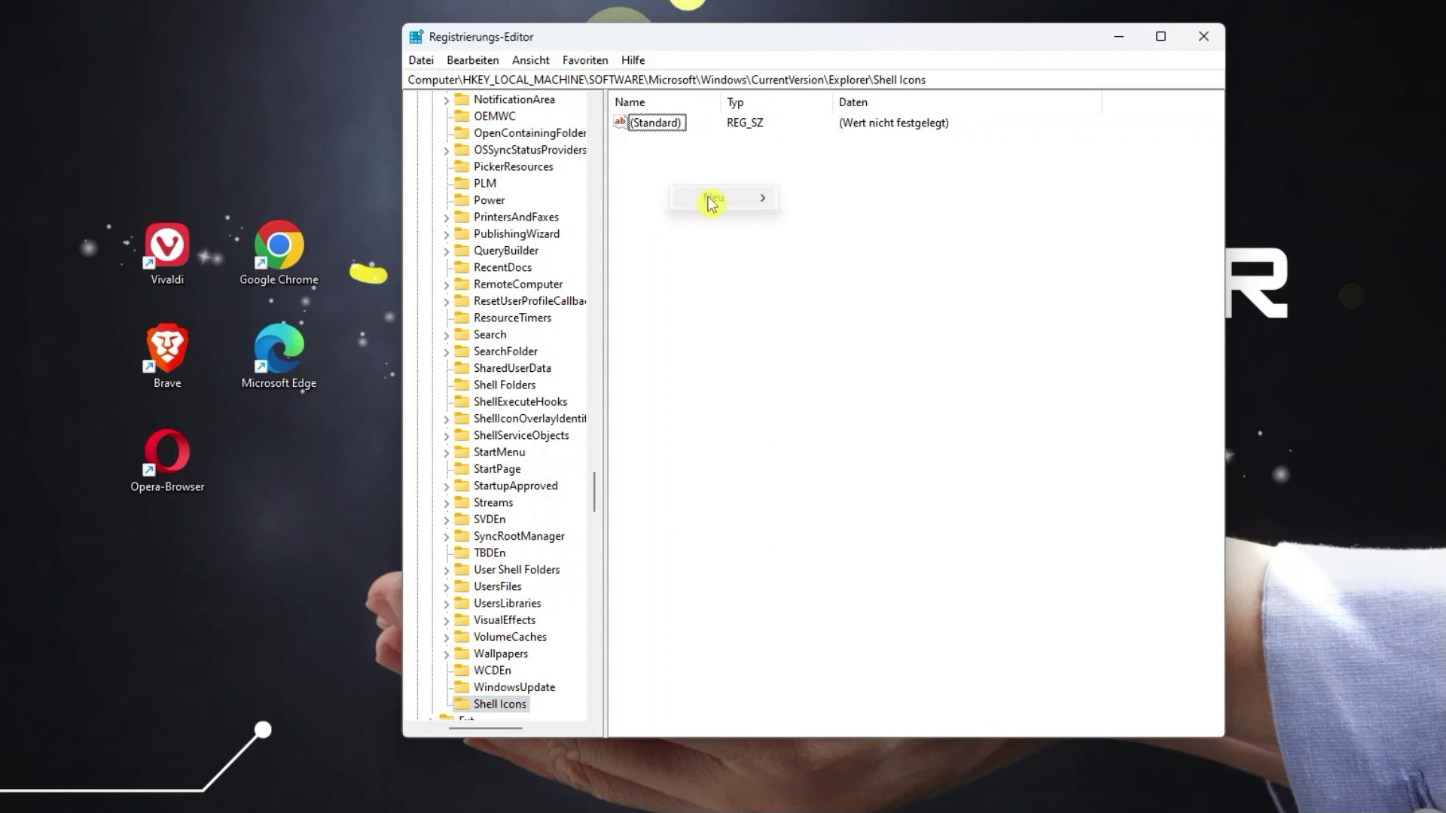
pyautogui.moveTo(710, 199)
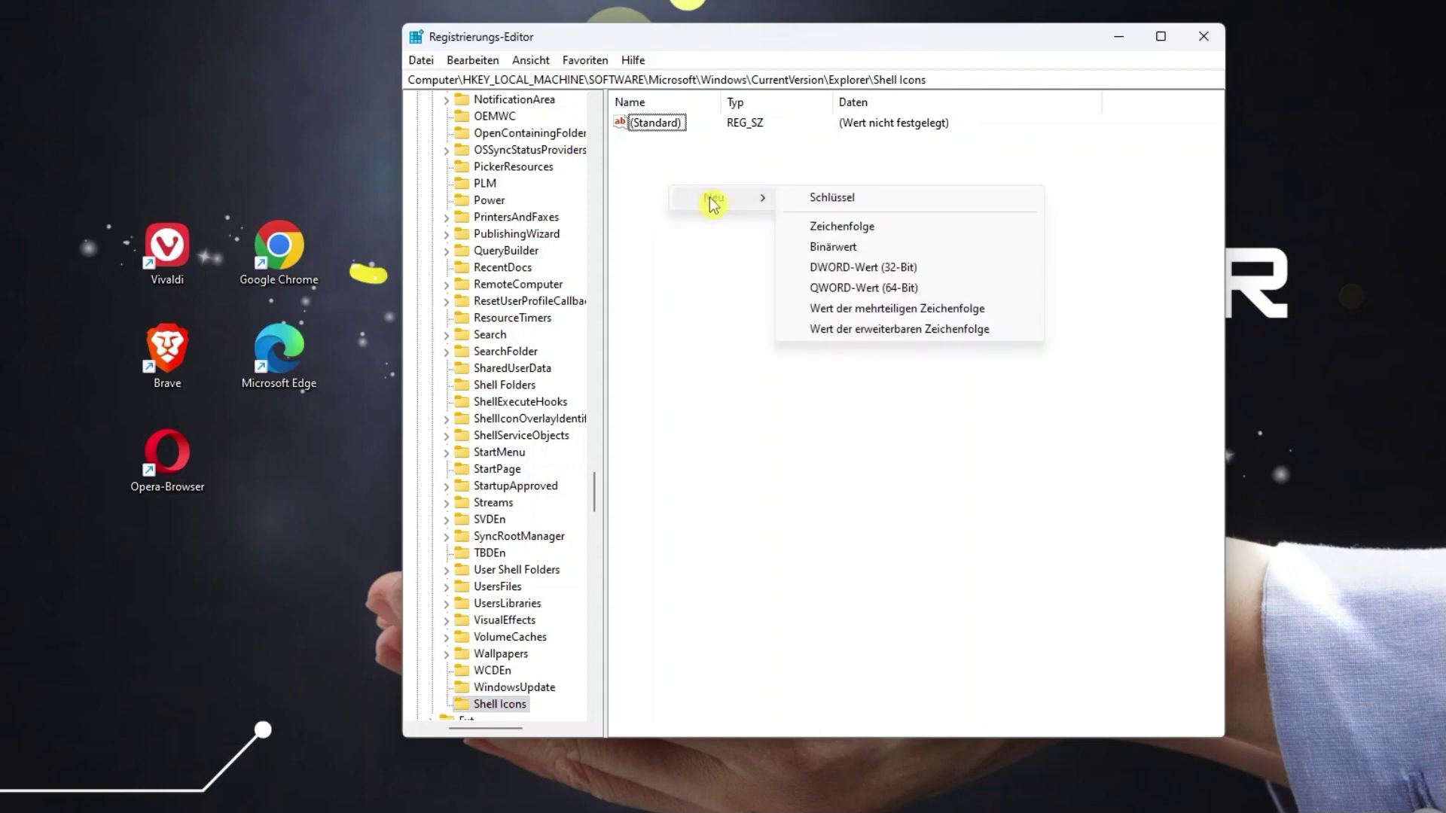
pyautogui.click(844, 230)
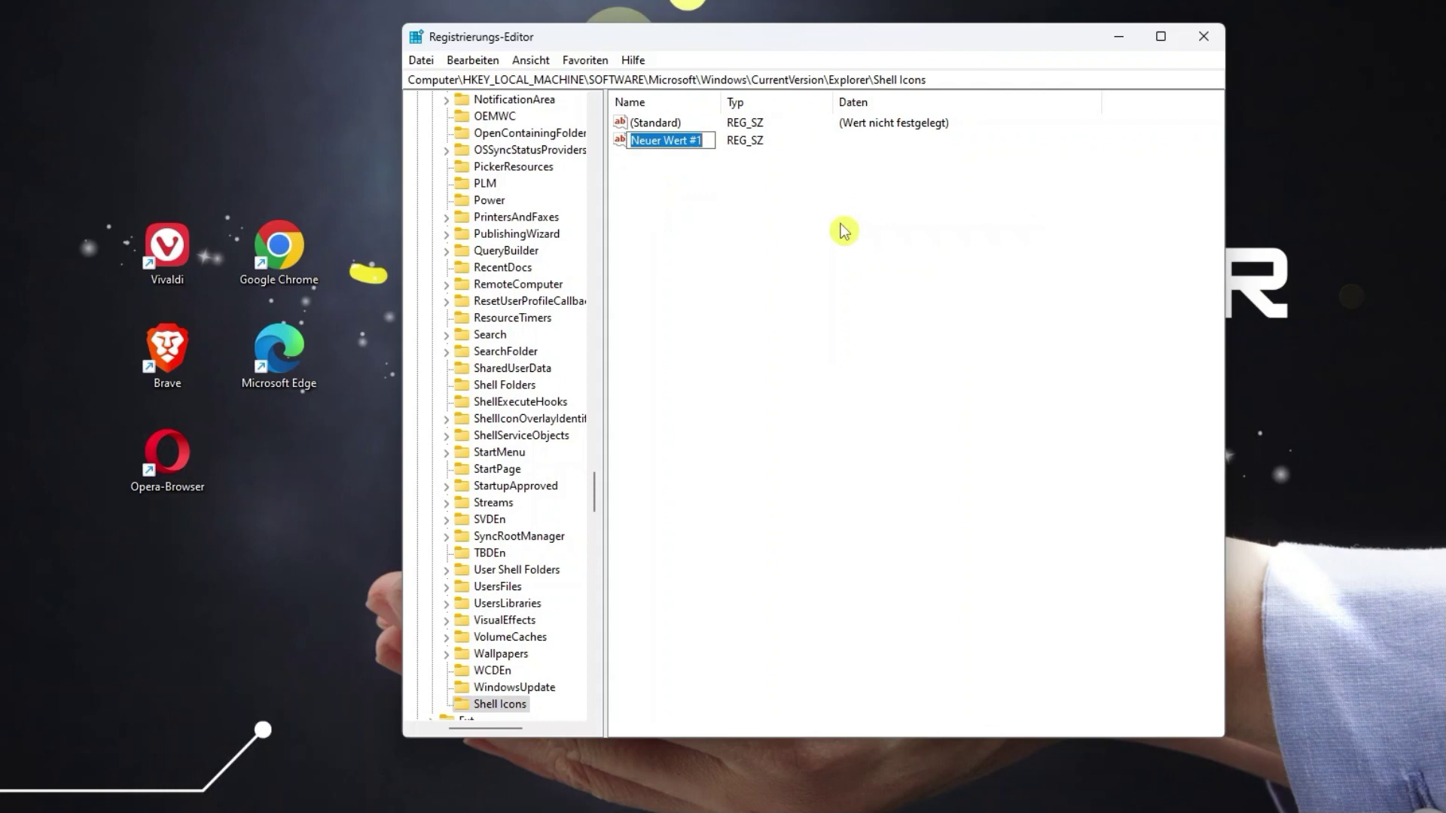
pyautogui.write('29')
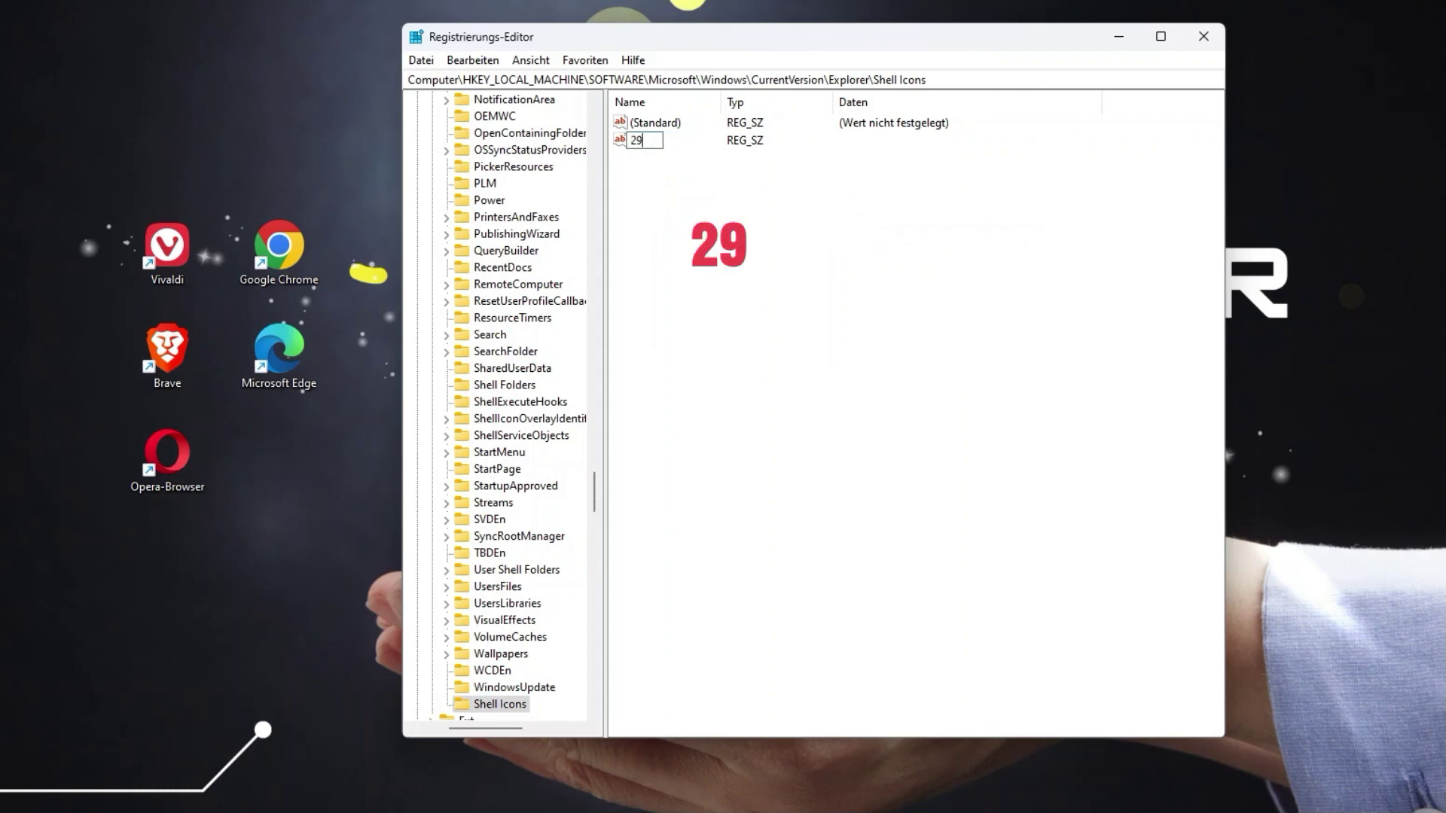
pyautogui.press('Return')
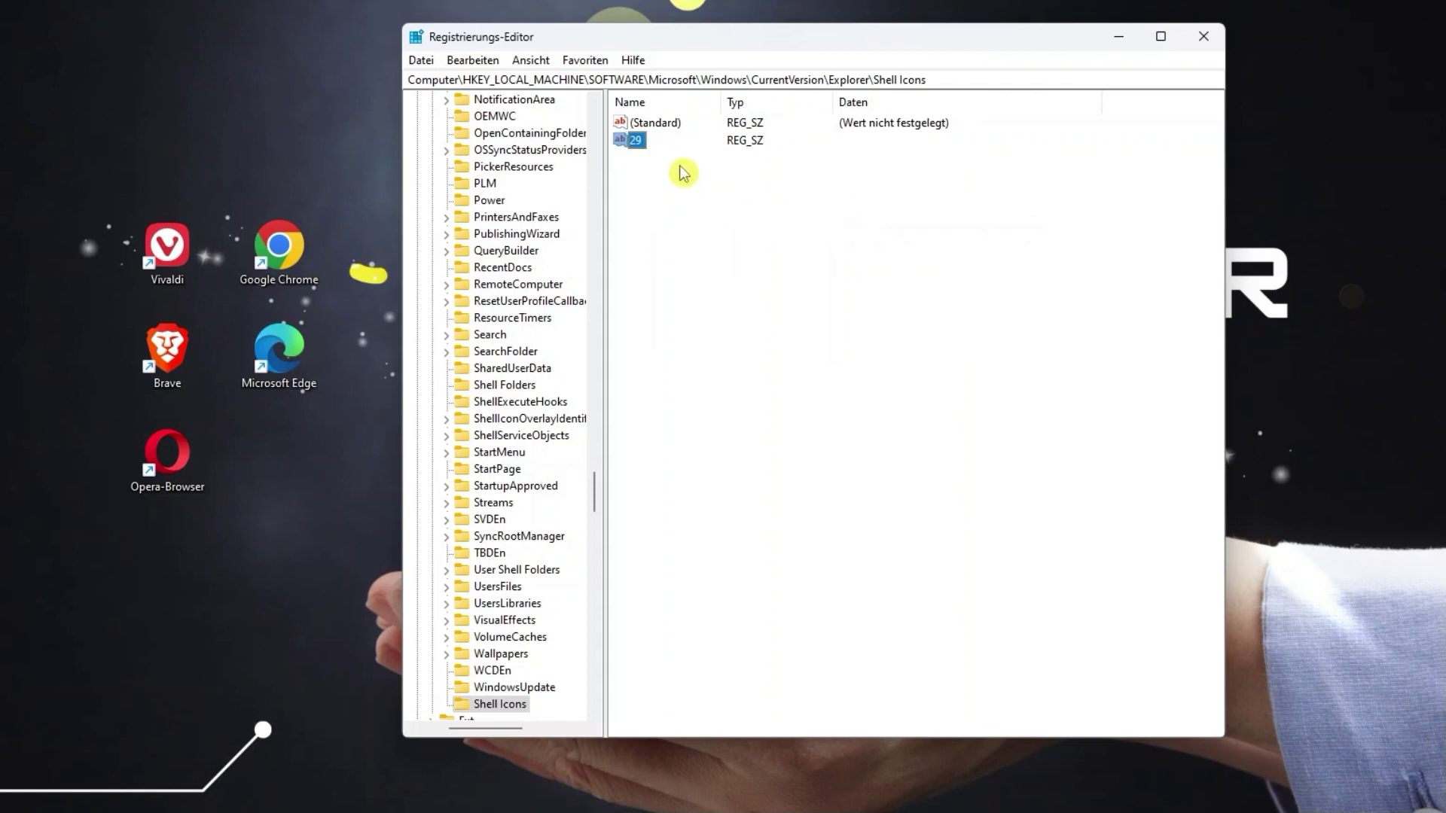
# Set the data of string value 29 to %windir%\System32\shell32.dll,-50.
pyautogui.doubleClick(634, 145)
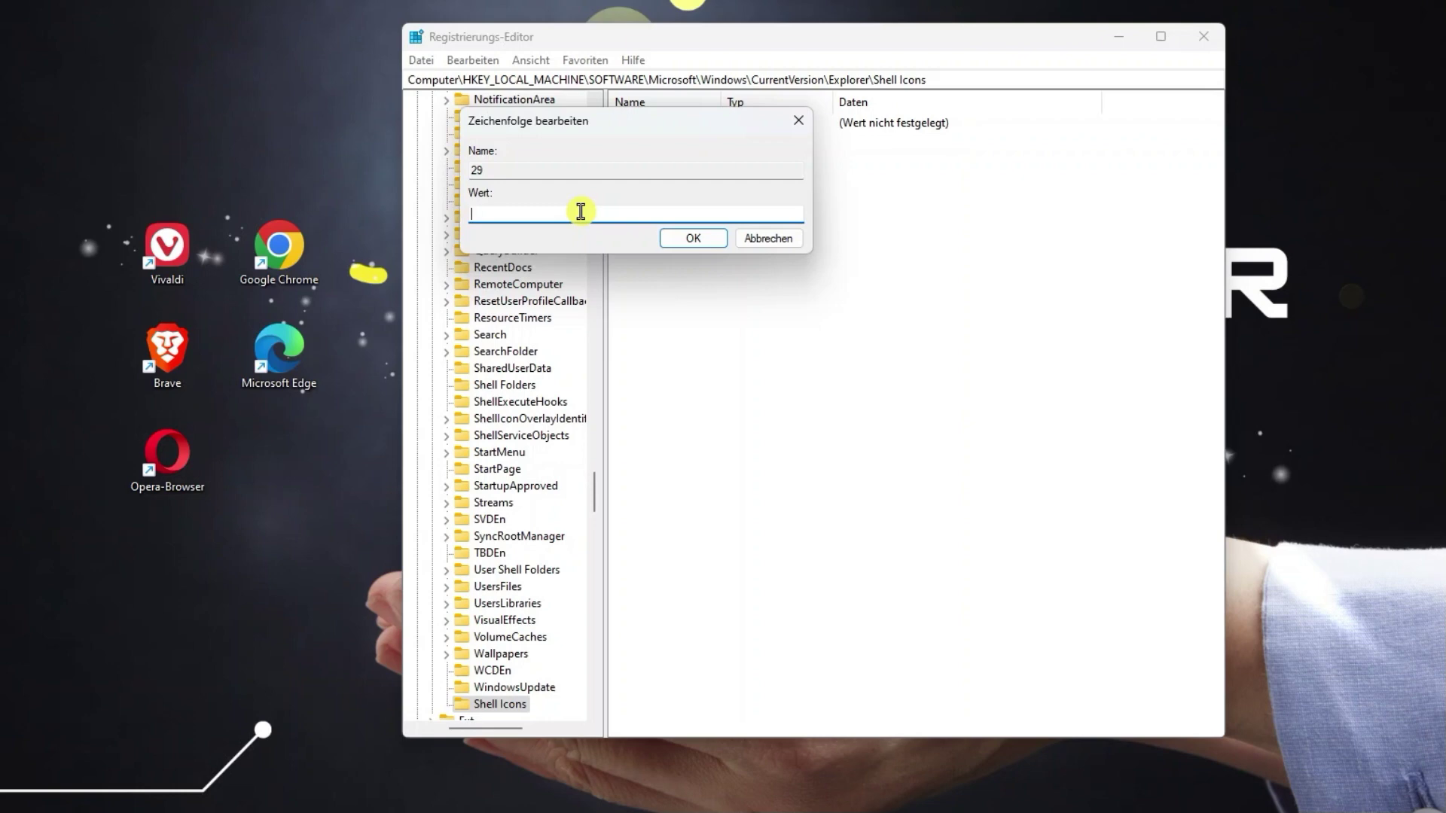
pyautogui.write('%windir%\\')
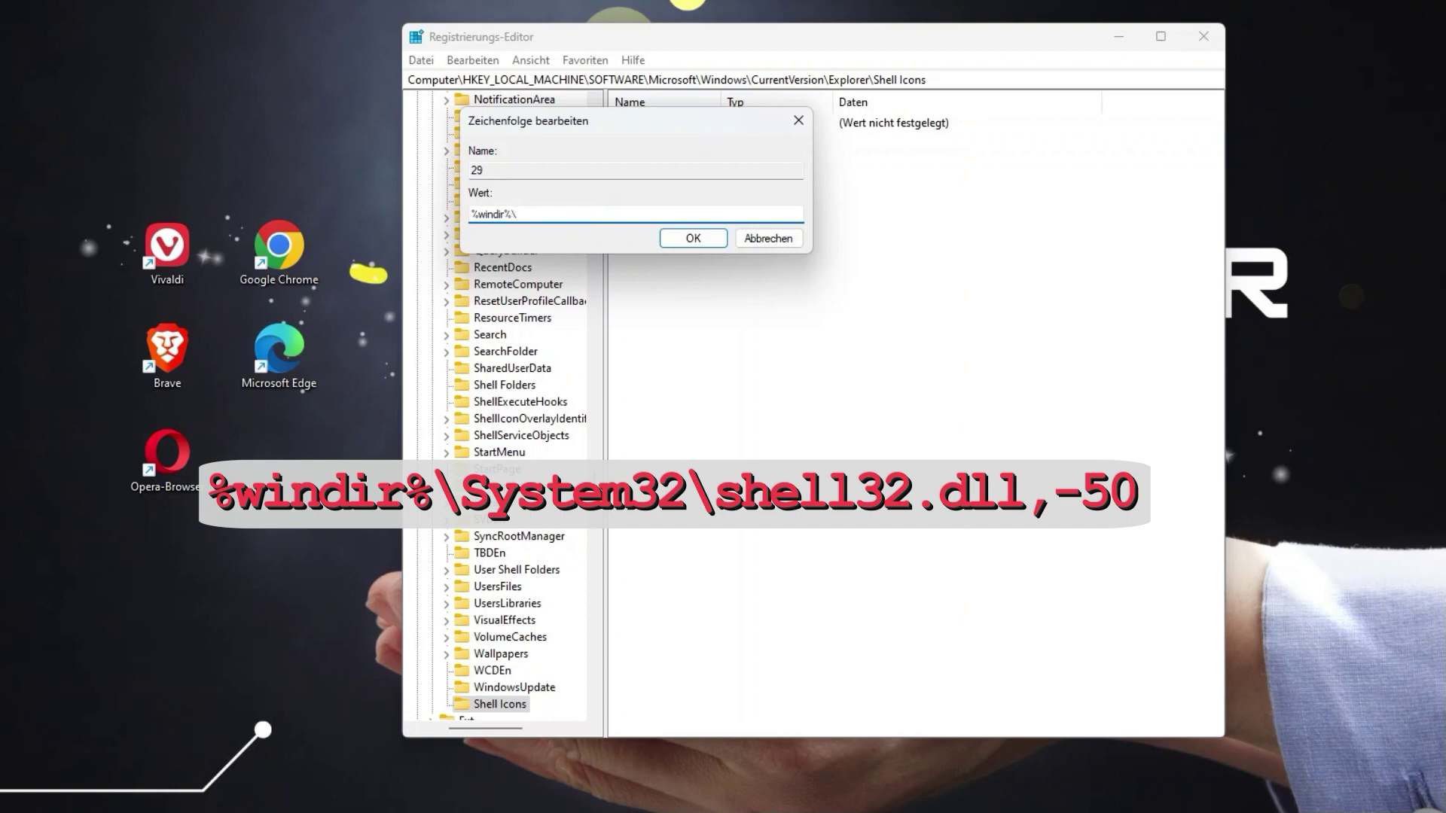
pyautogui.write('System32')
pyautogui.write(',-50')
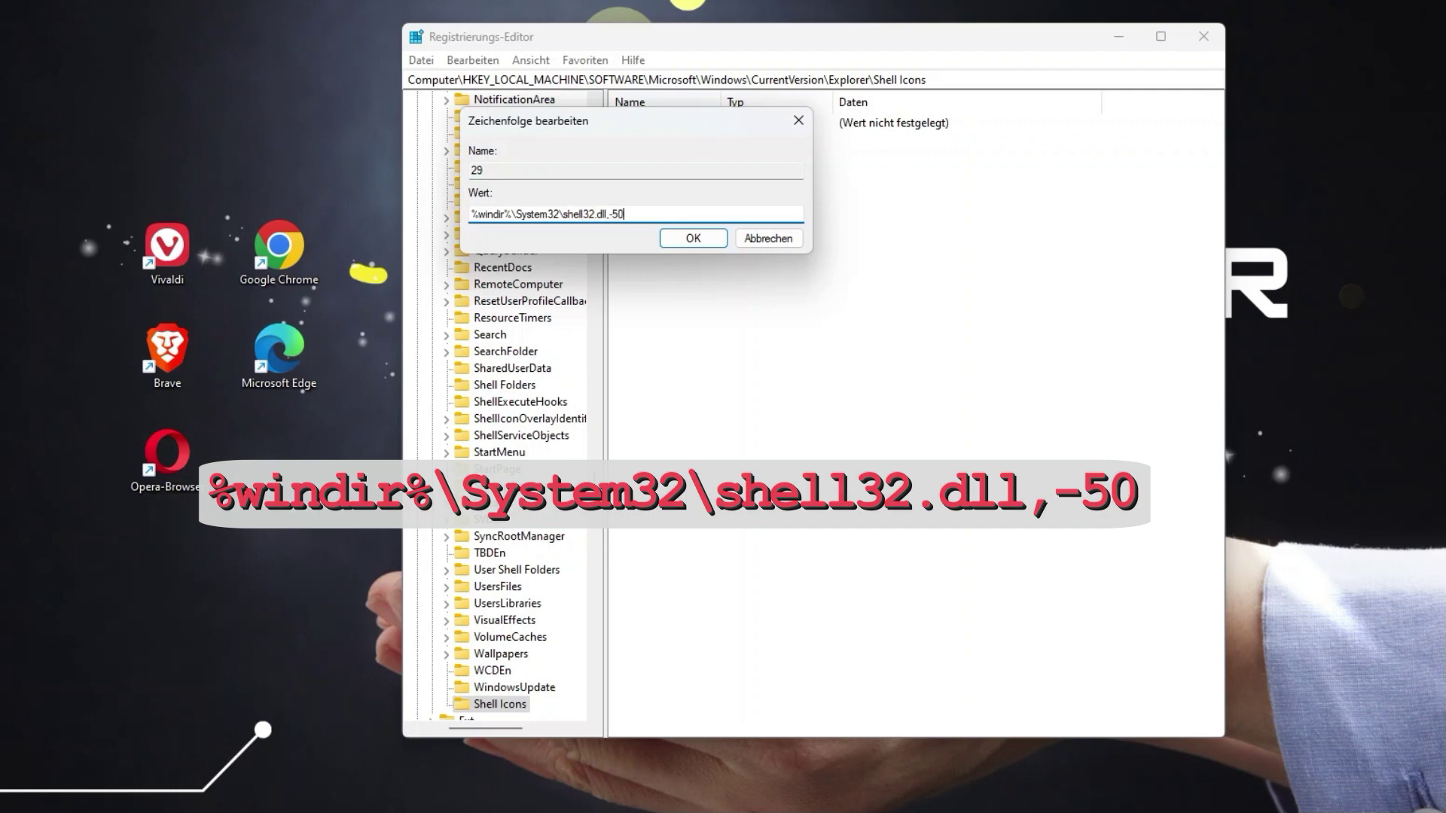
pyautogui.click(691, 238)
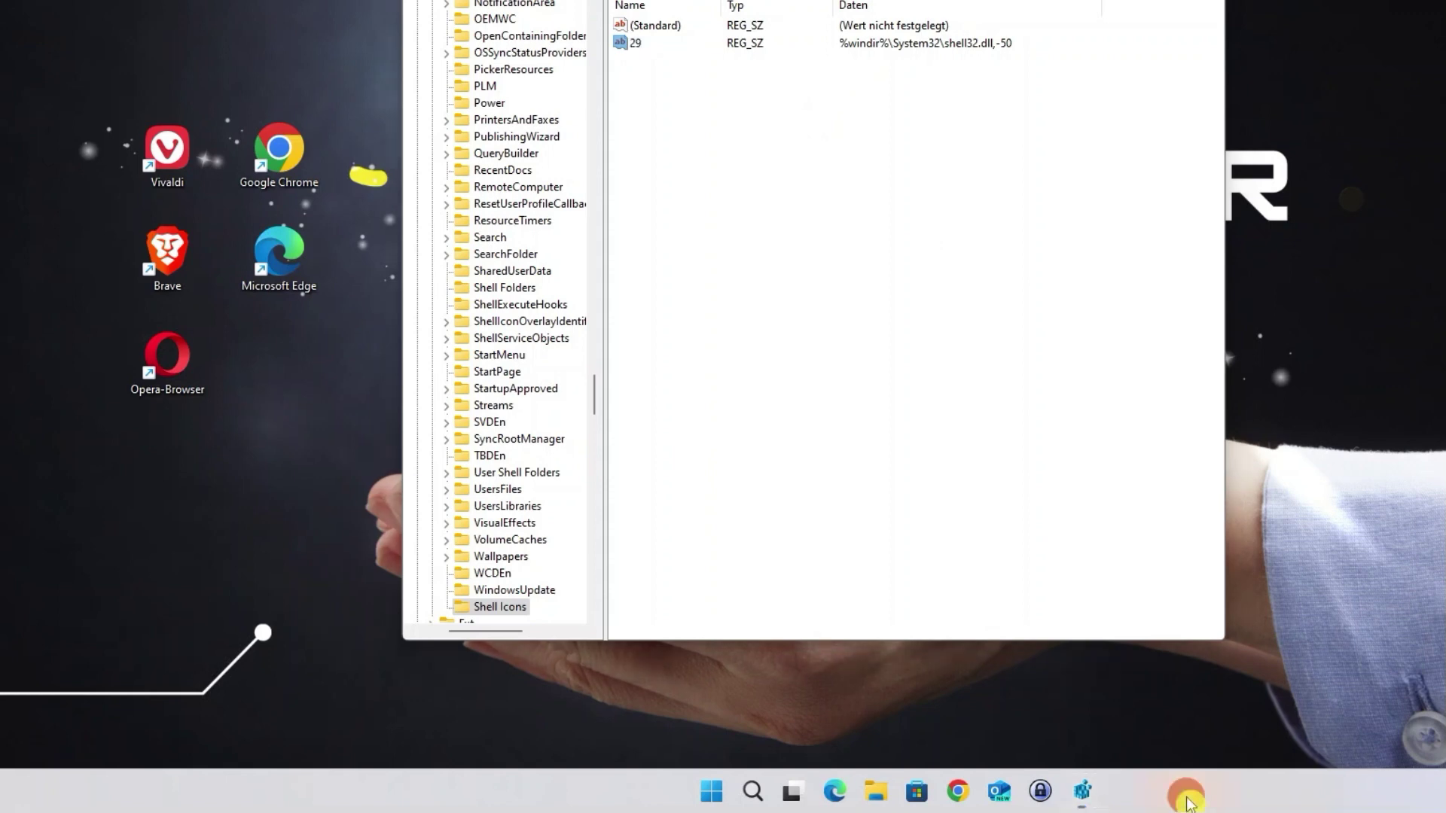
# Open the Task-Manager and restart the Windows-Explorer process.
pyautogui.rightClick(1187, 798)
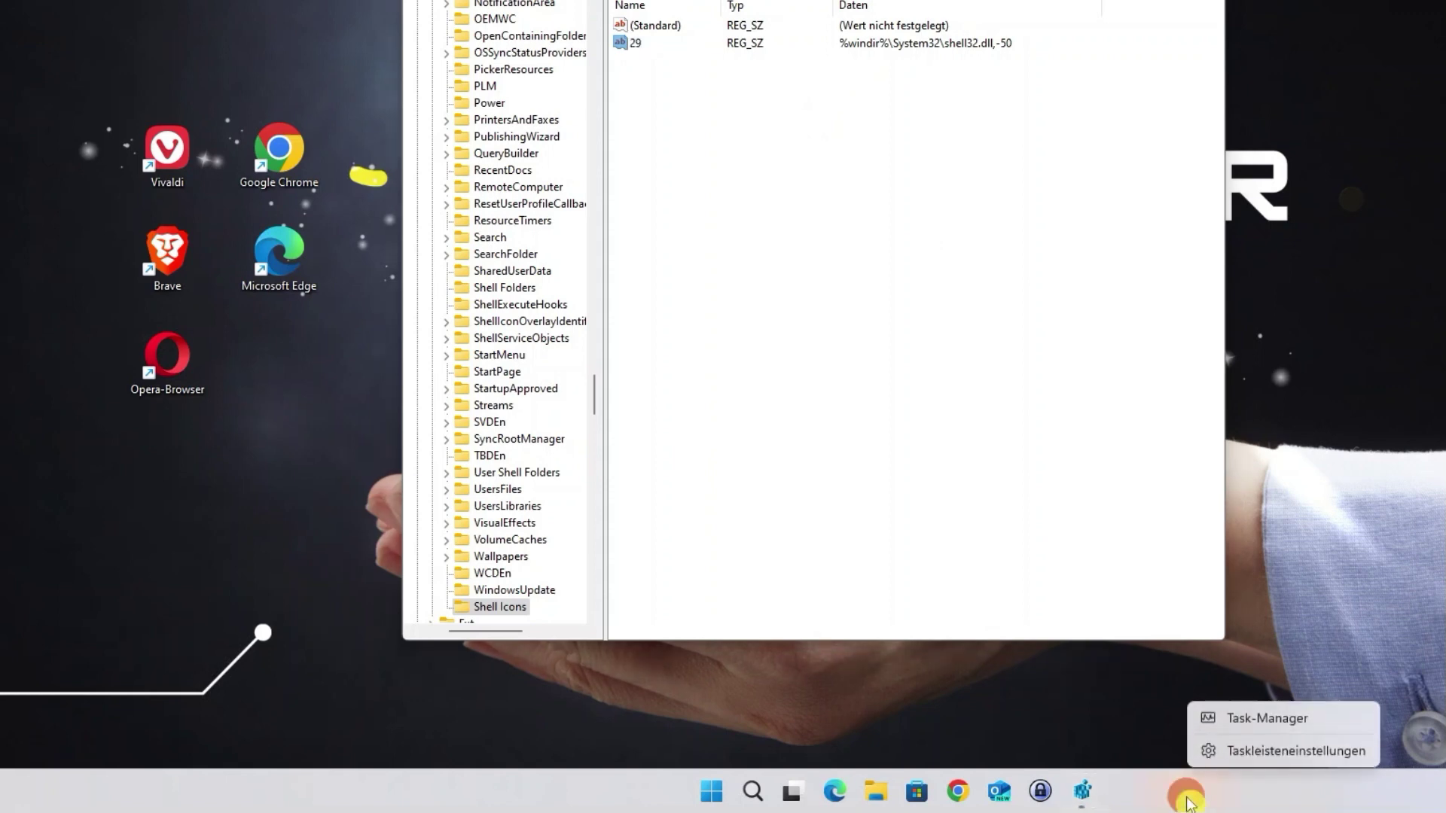
pyautogui.click(1278, 723)
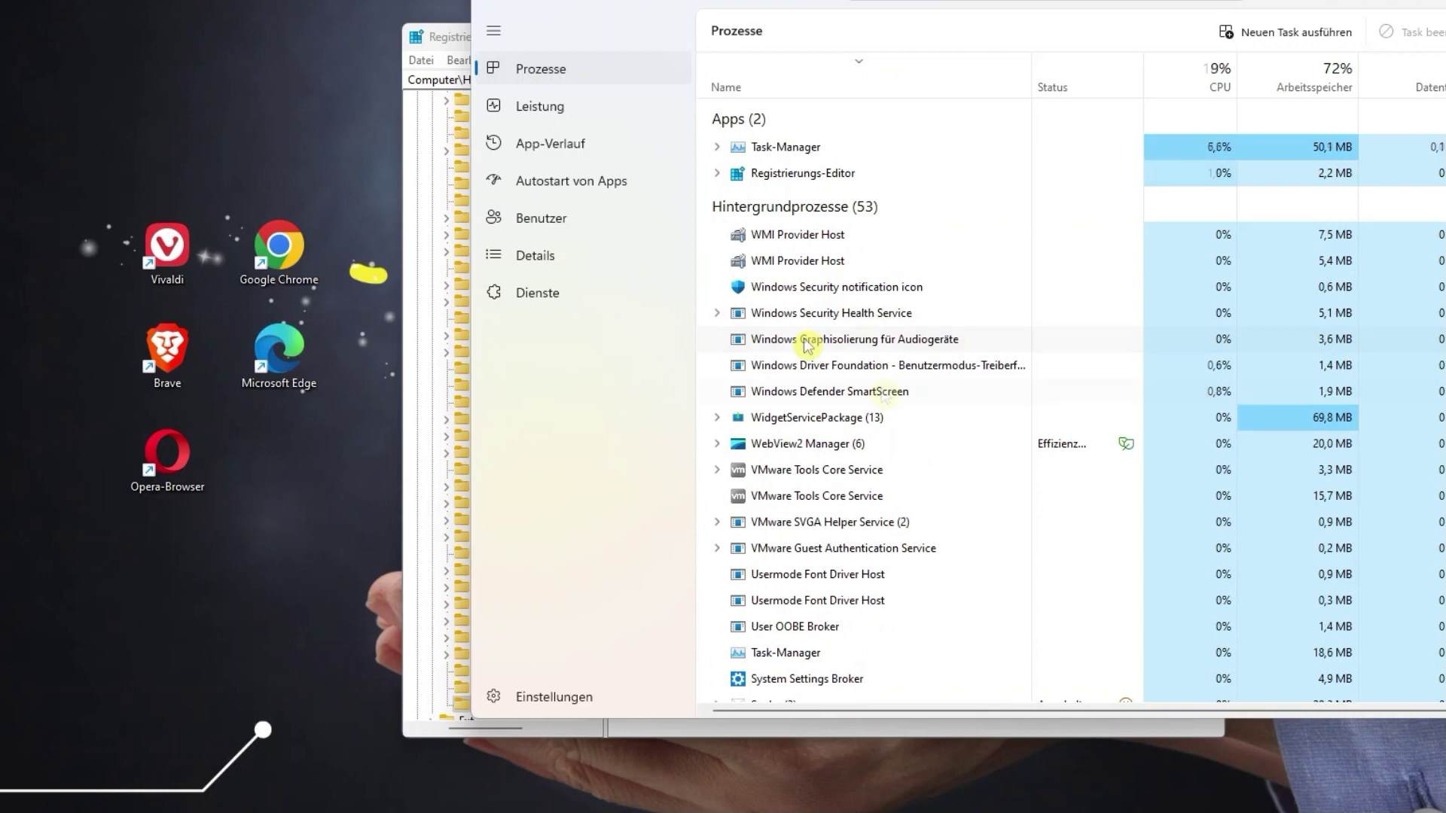
pyautogui.scroll(-6, 881, 394)
pyautogui.scroll(-12, 882, 394)
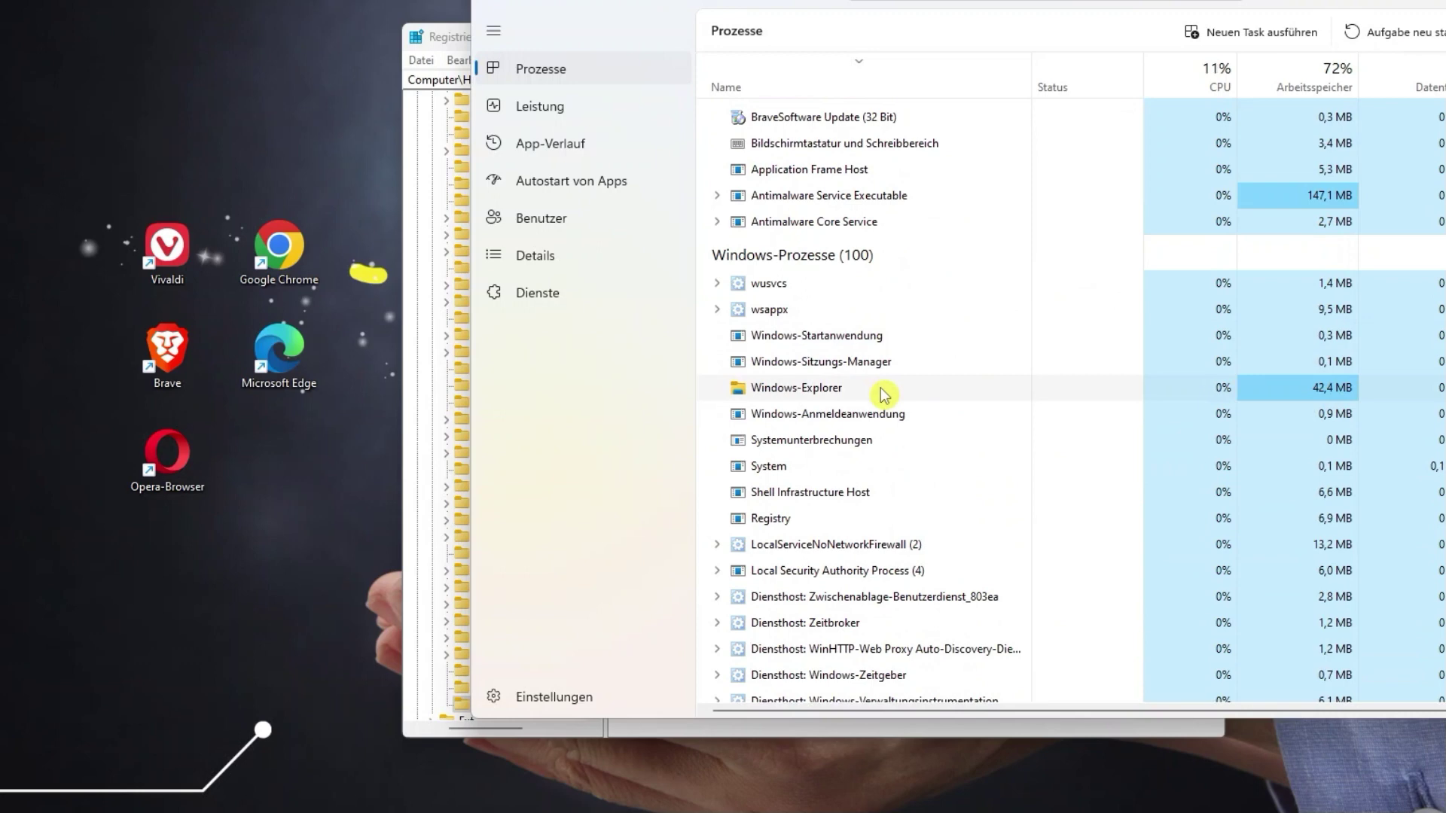
pyautogui.rightClick(883, 394)
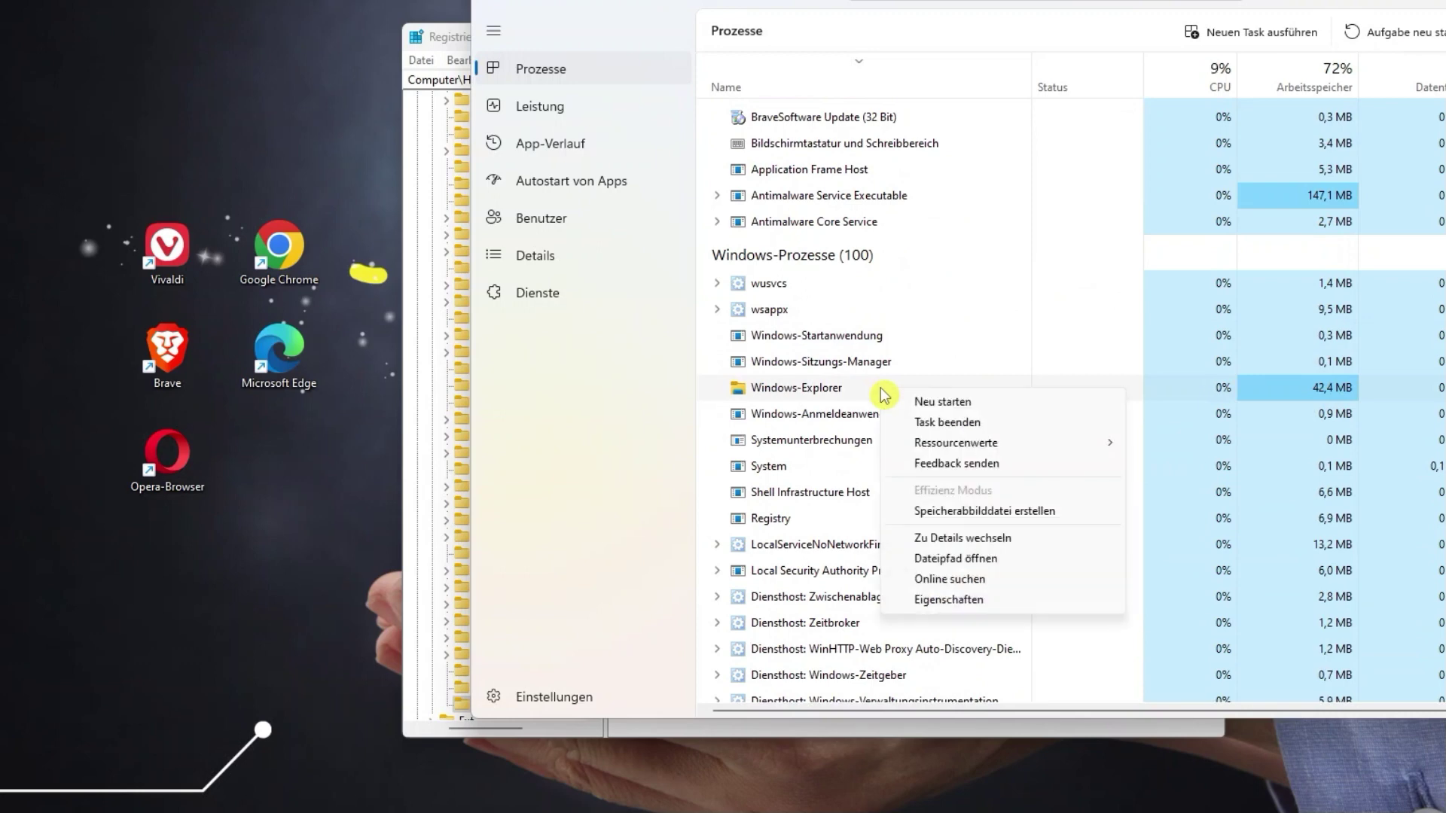
pyautogui.click(938, 403)
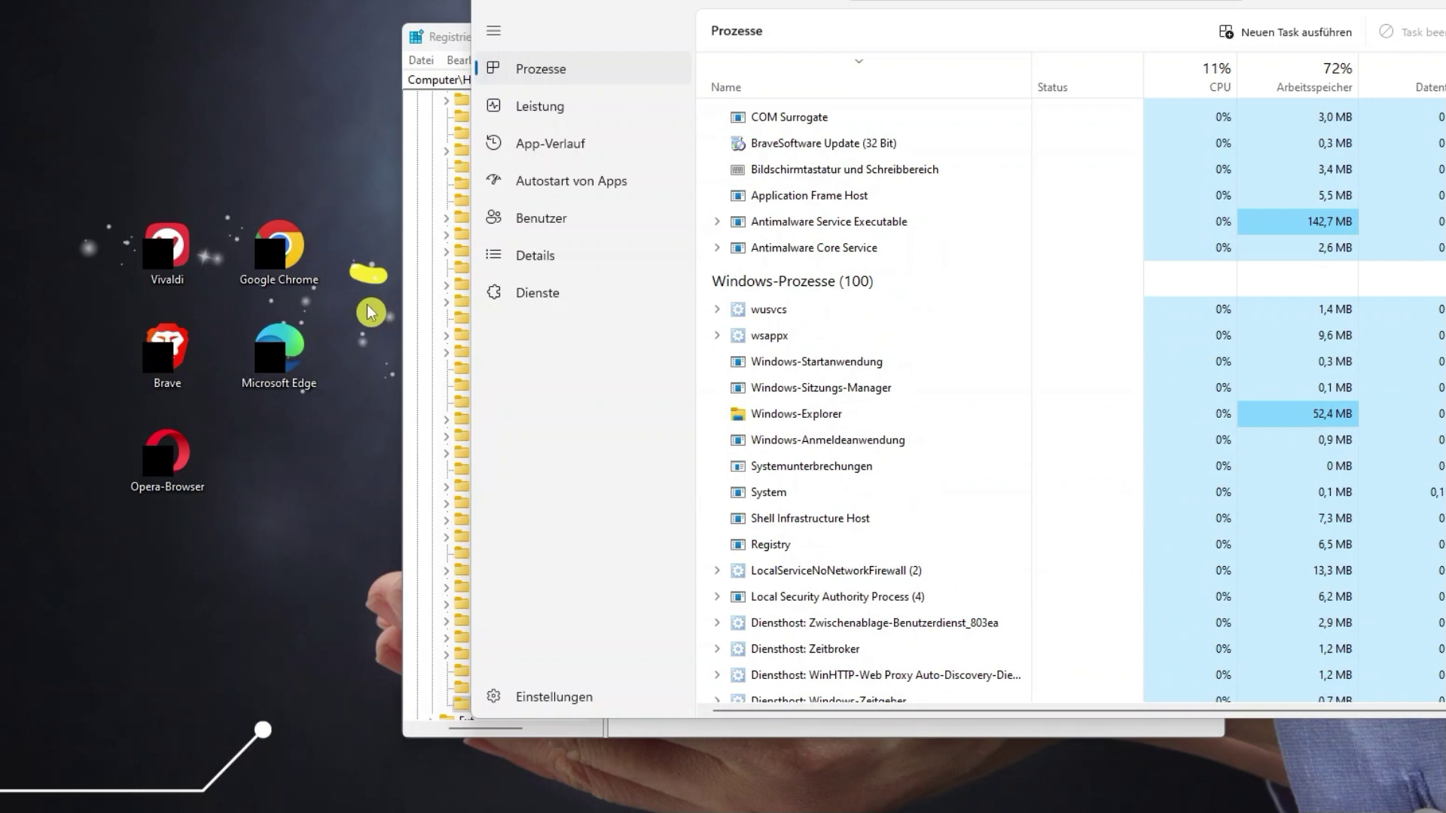
# Switch to the Registrierungs-Editor and clear the data of string value 29 in the Shell Icons key, leaving it empty.
pyautogui.click(449, 37)
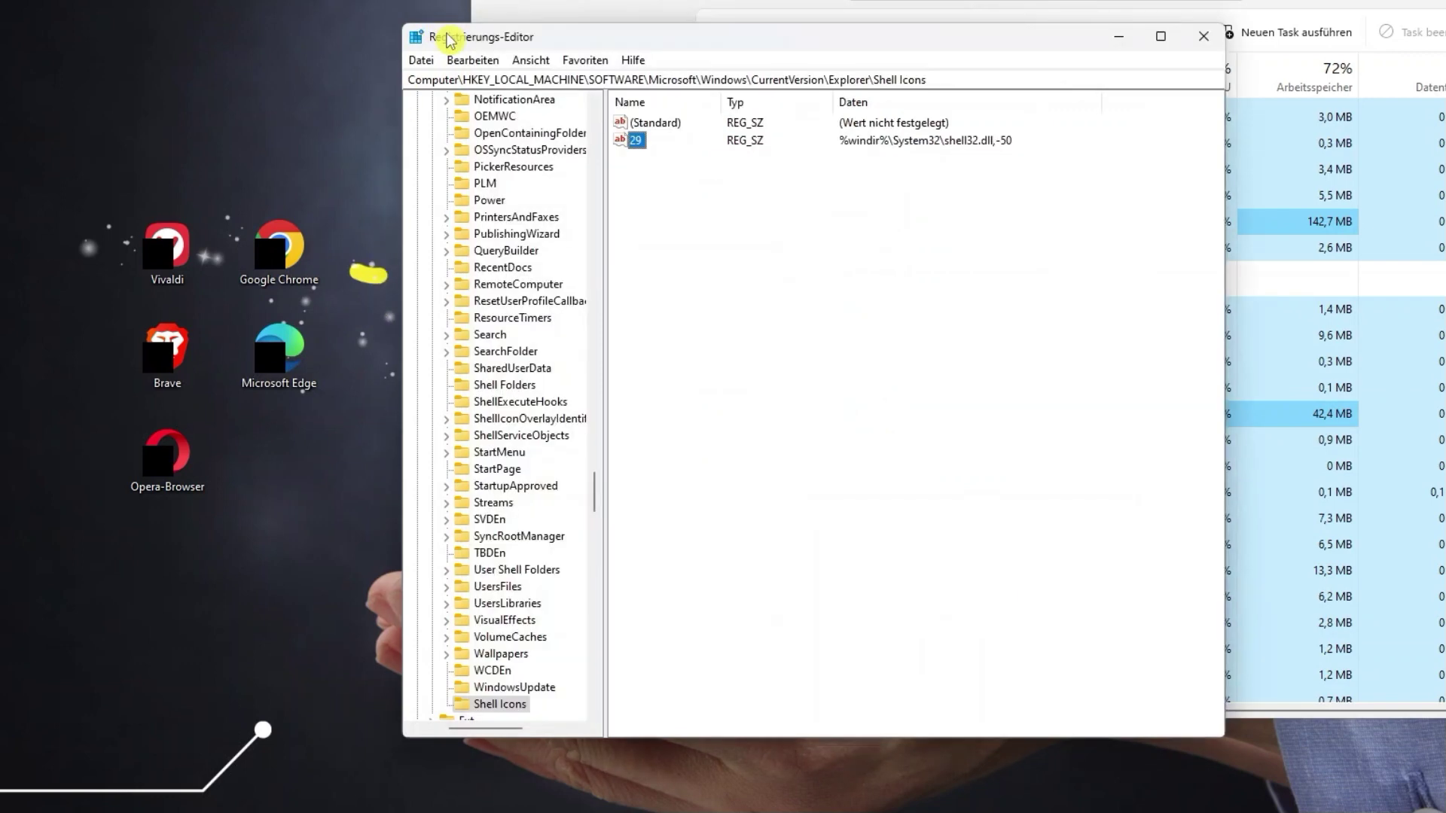
pyautogui.click(651, 150)
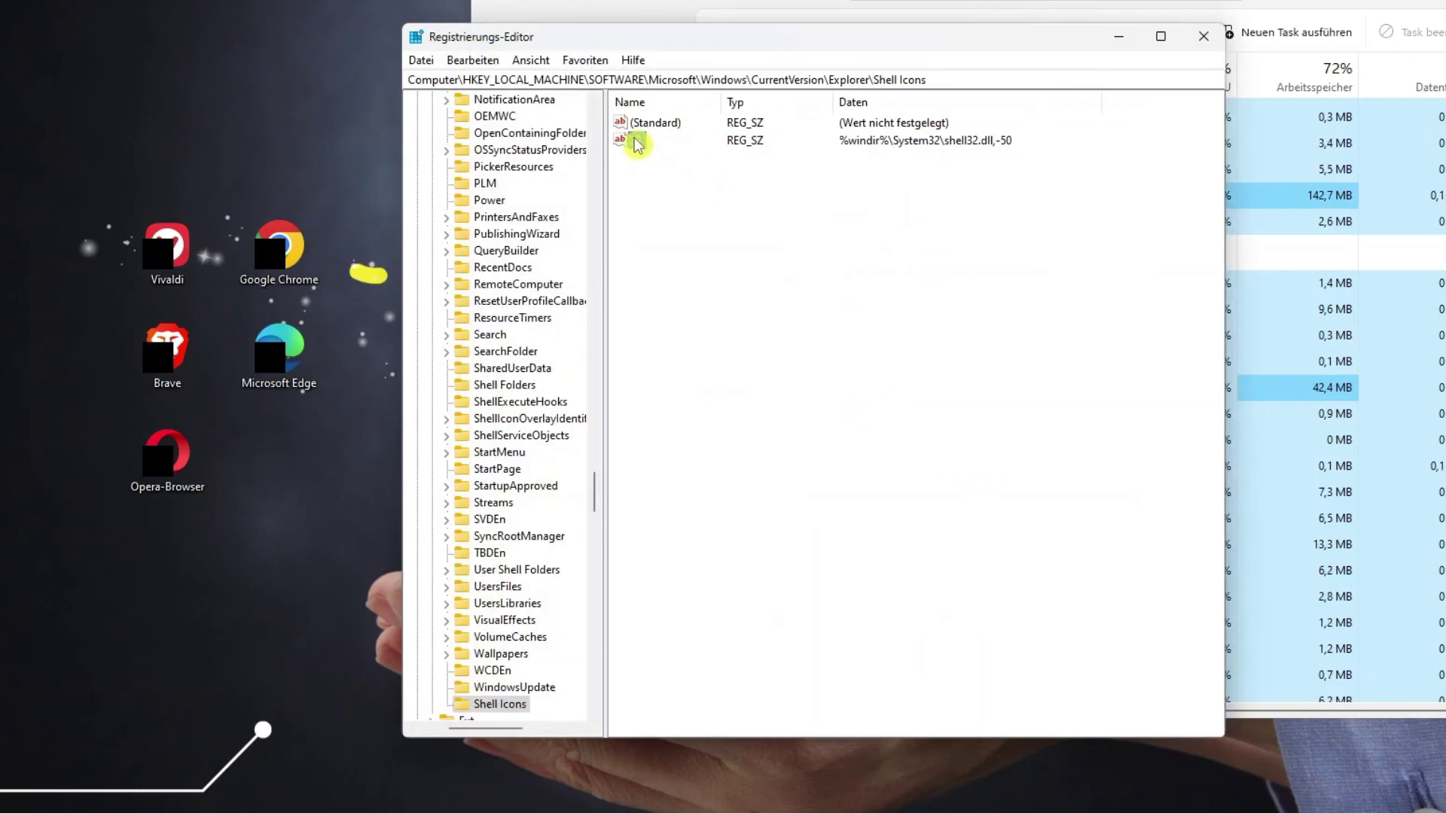
pyautogui.doubleClick(636, 142)
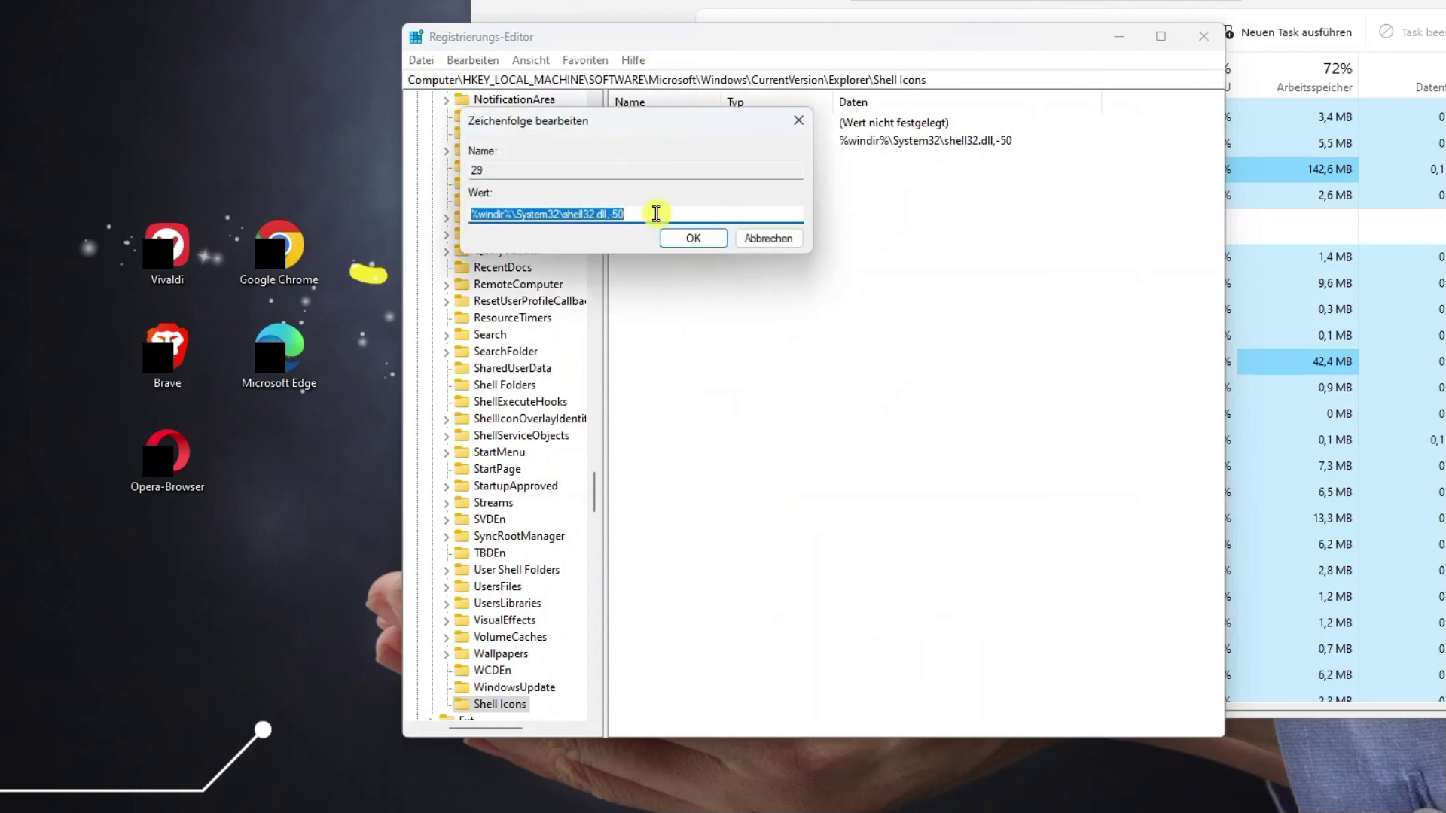
pyautogui.press('BackSpace')
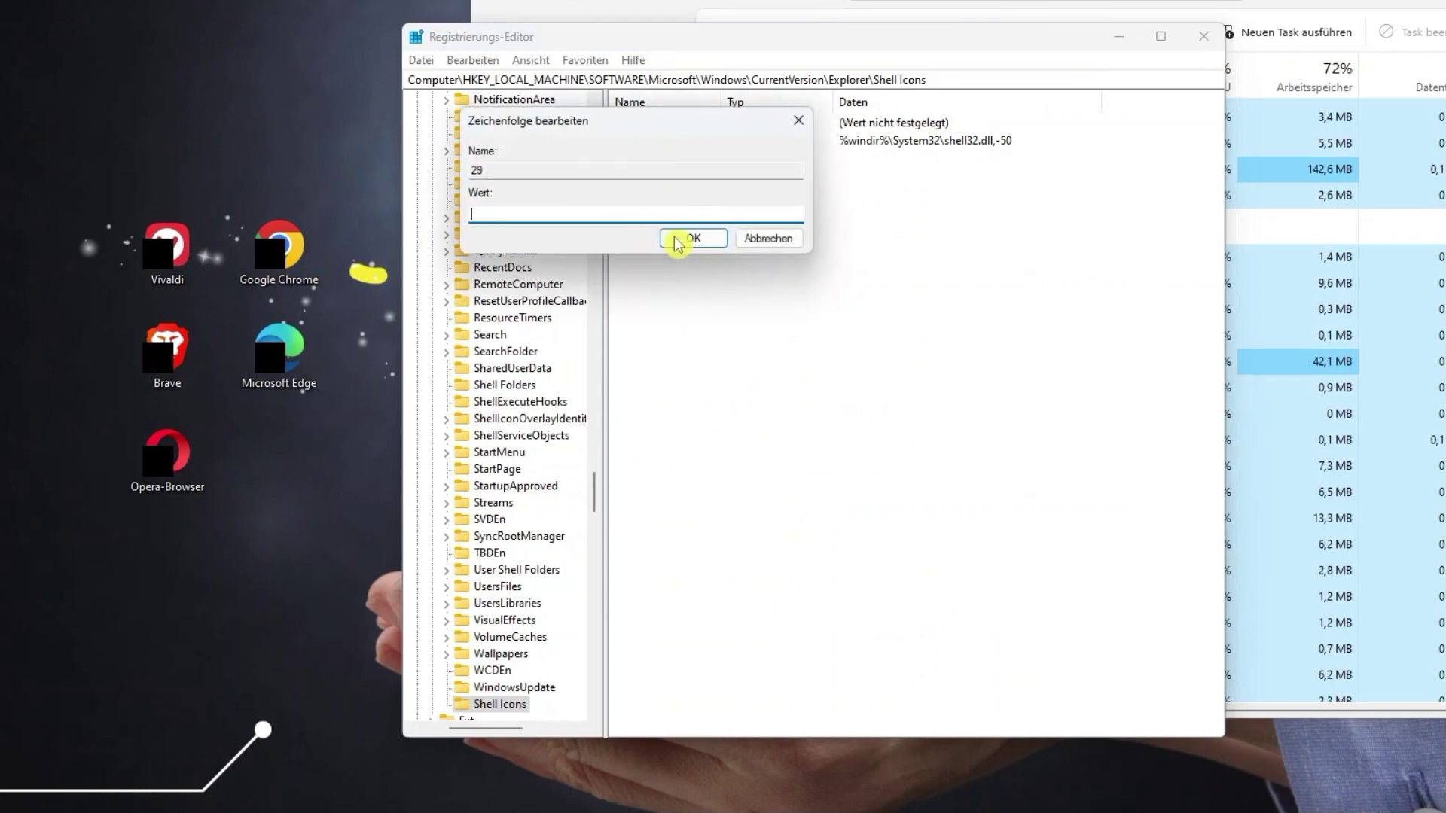
pyautogui.click(676, 242)
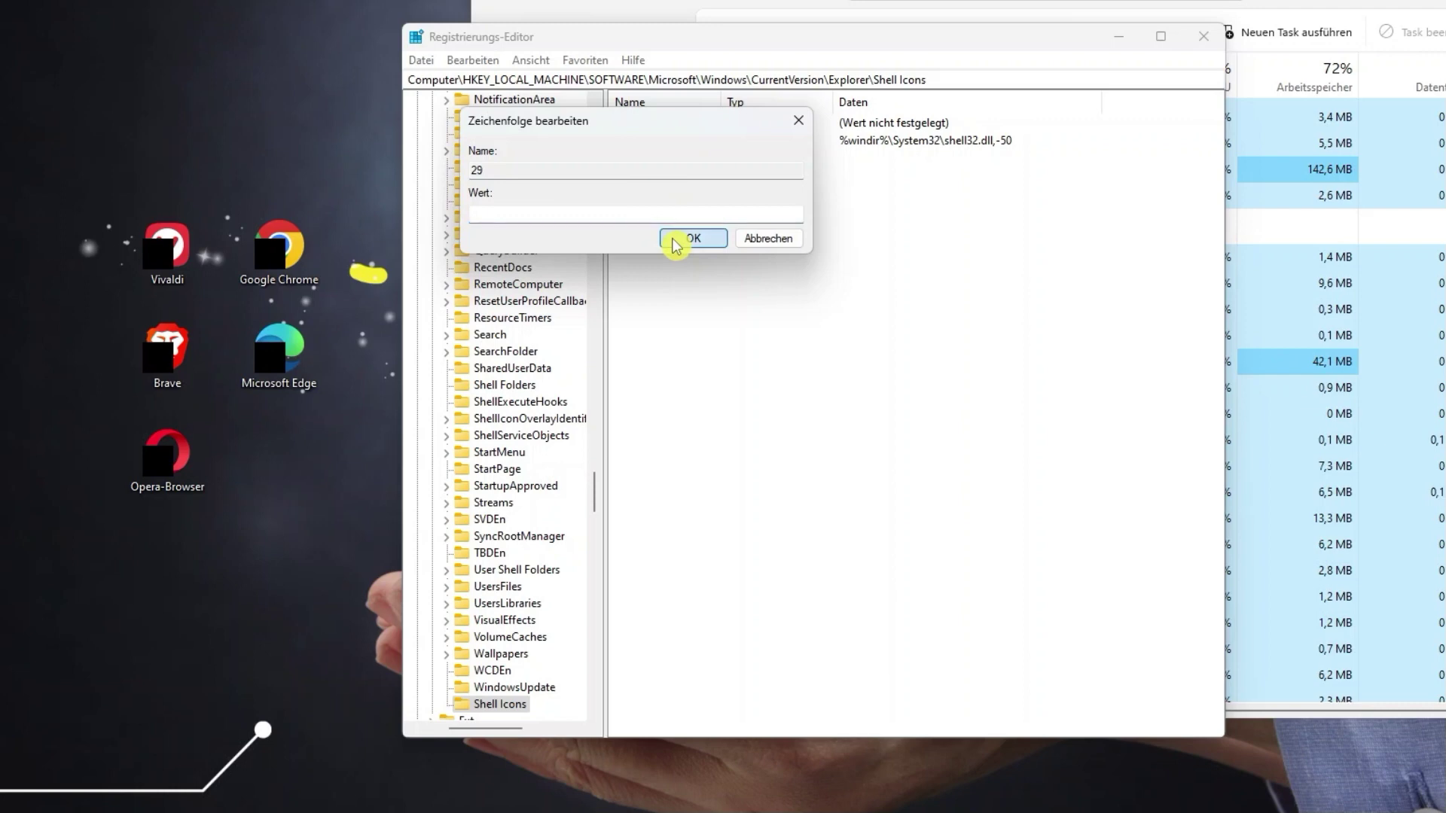
# Return to the Task-Manager and restart the Windows-Explorer process to apply the emptied icon value.
pyautogui.click(775, 8)
pyautogui.rightClick(793, 362)
pyautogui.click(881, 371)
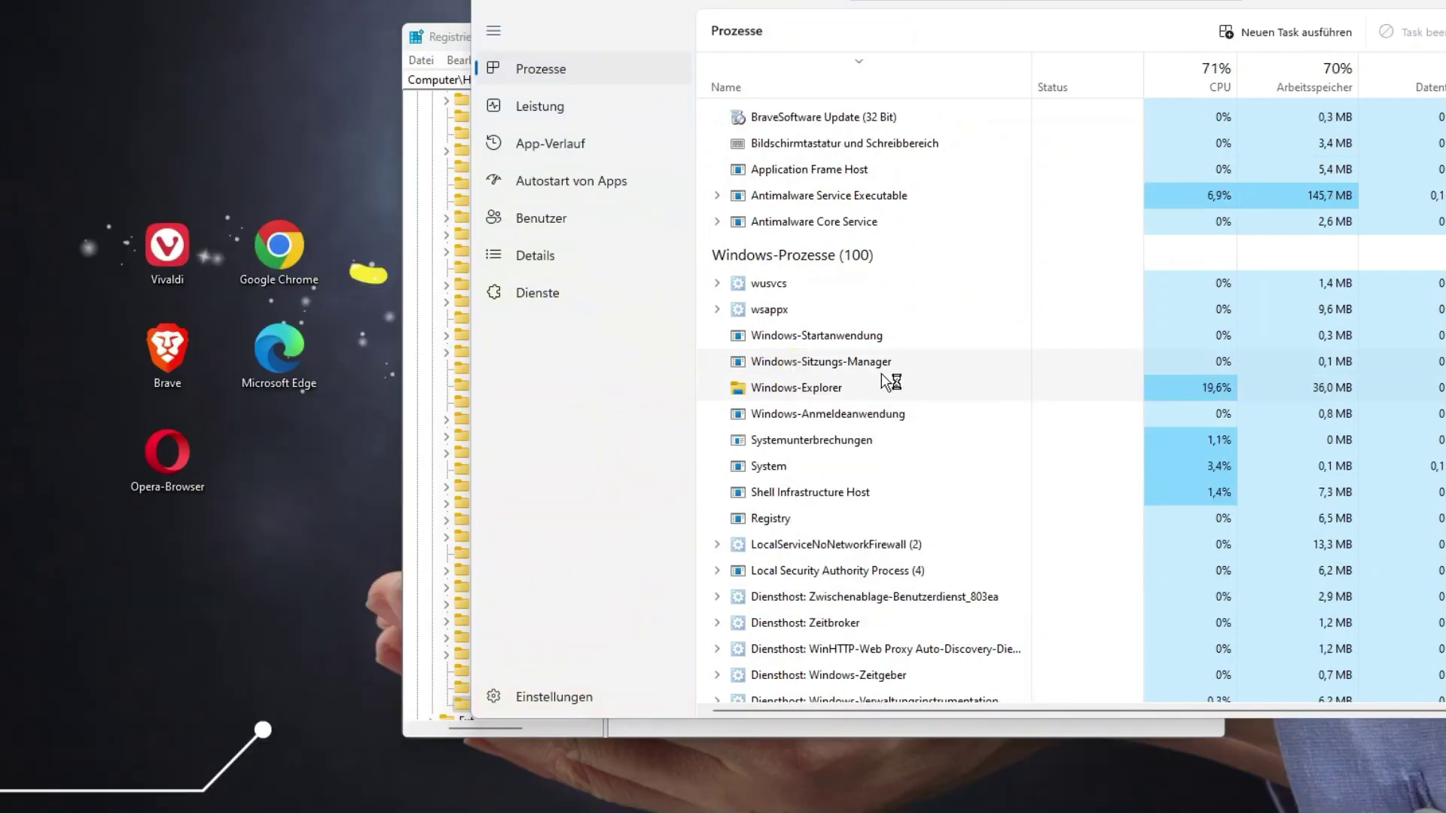
pyautogui.click(265, 284)
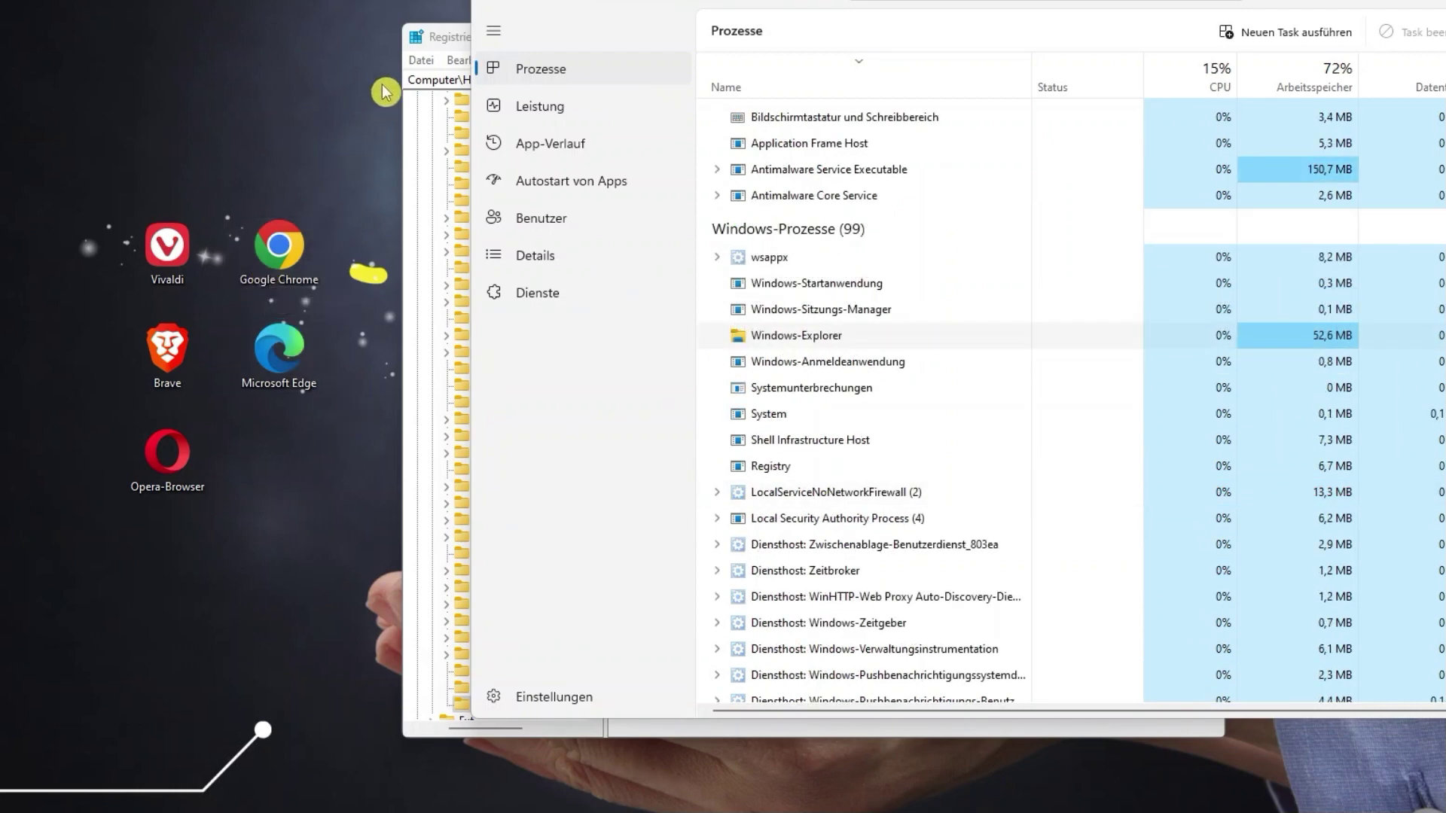
# Switch to the Registrierungs-Editor and permanently delete string value 29 from the Shell Icons key.
pyautogui.click(448, 36)
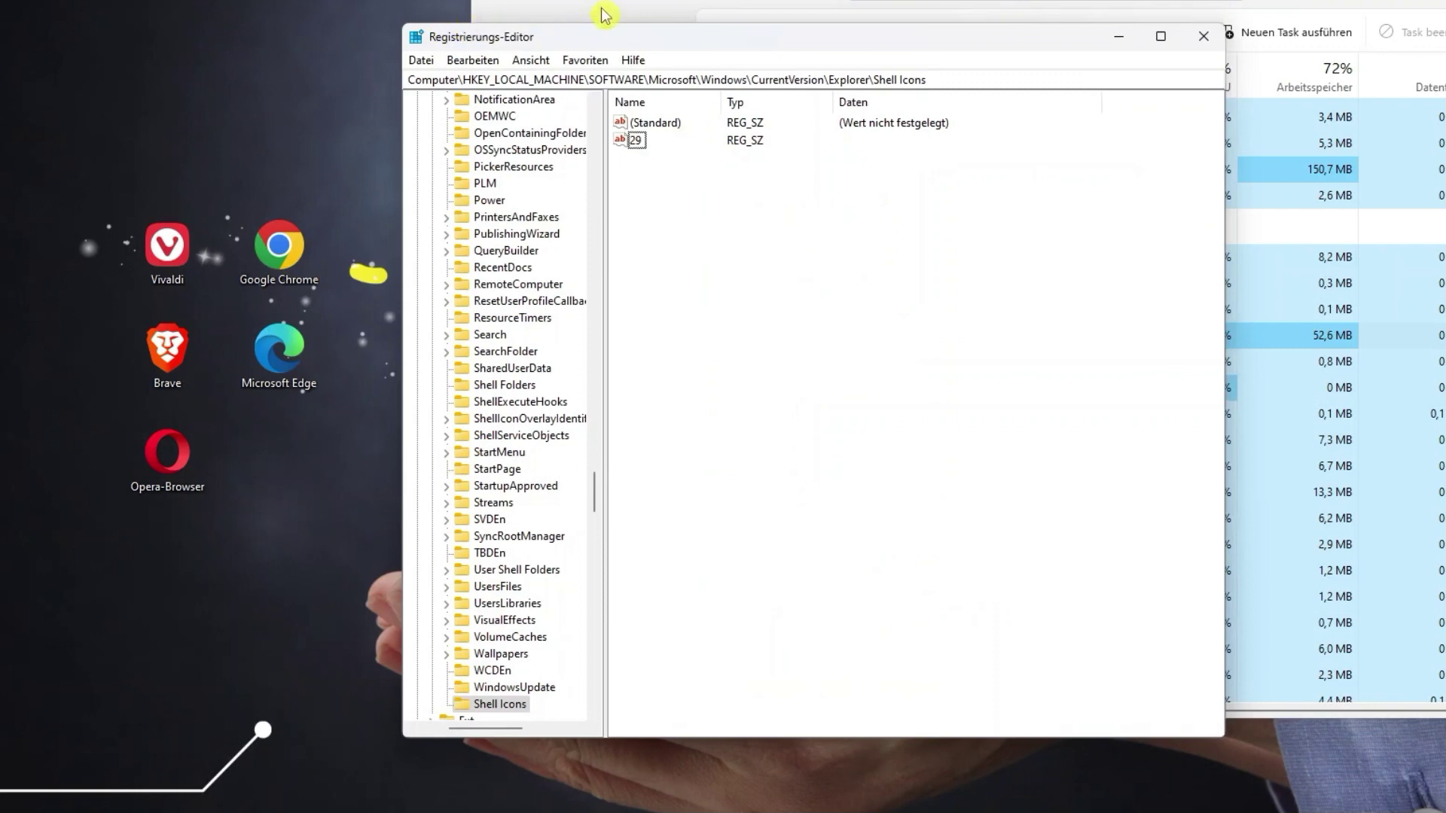
pyautogui.rightClick(637, 143)
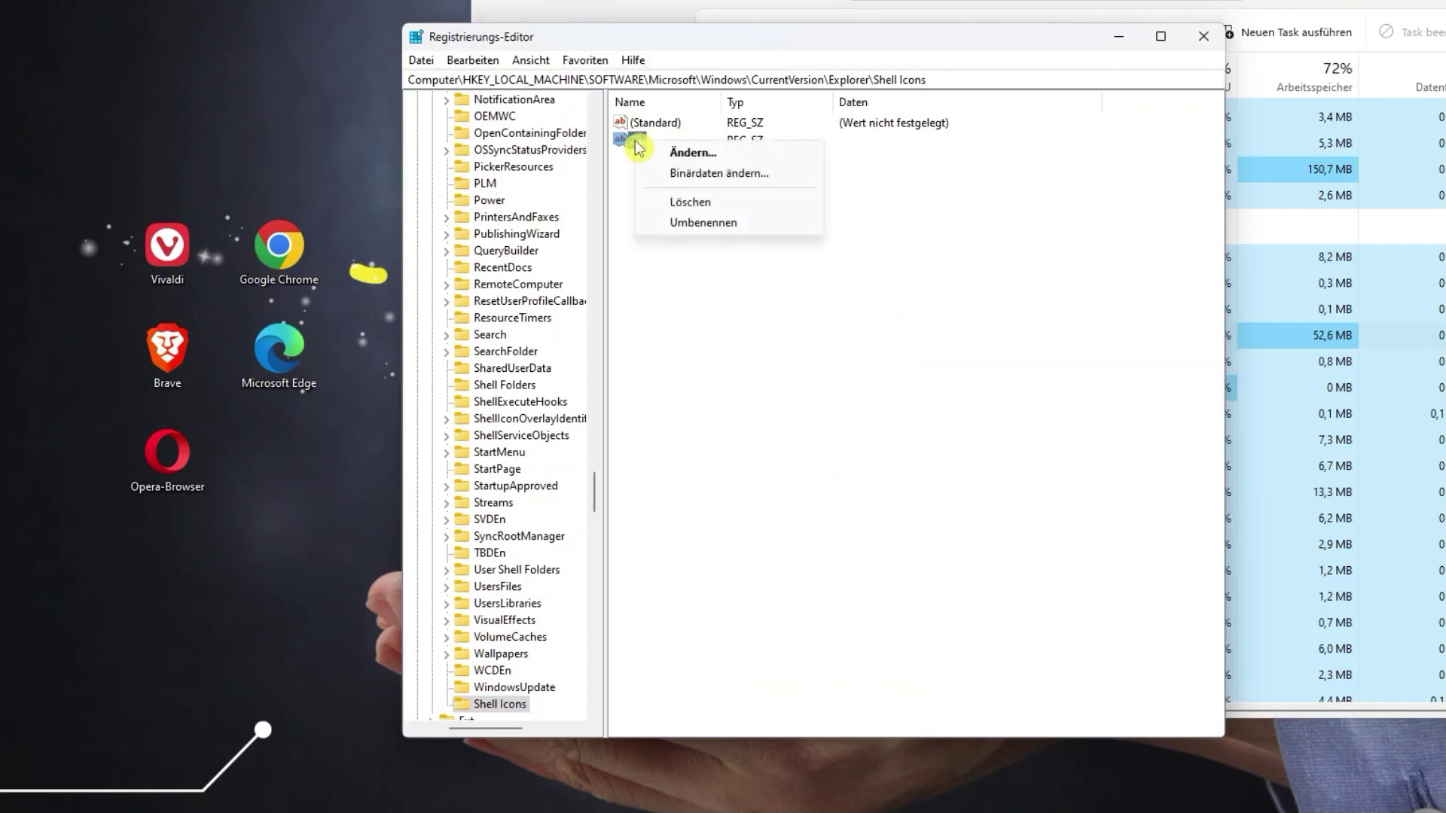
pyautogui.click(709, 211)
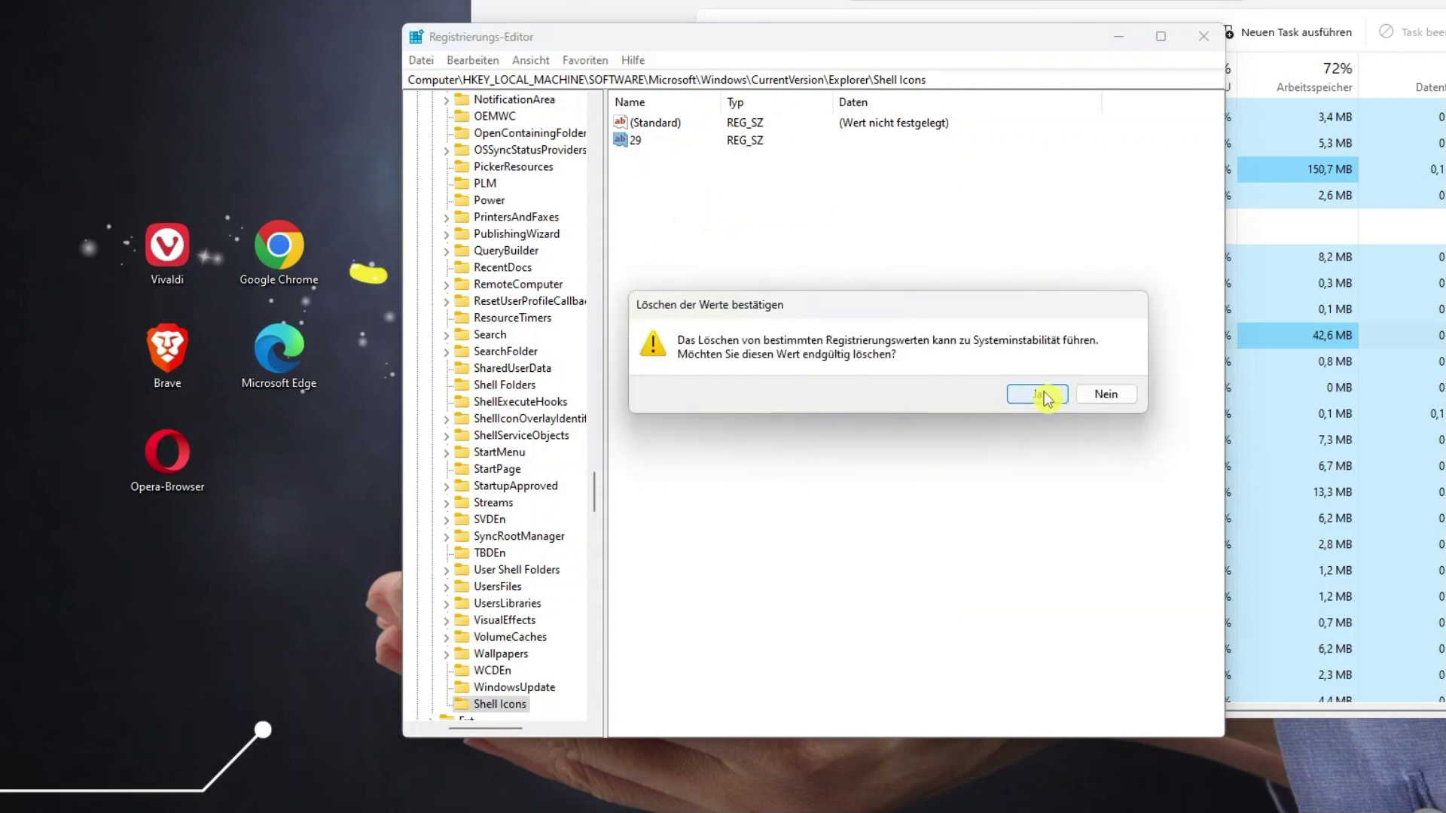
pyautogui.click(1045, 395)
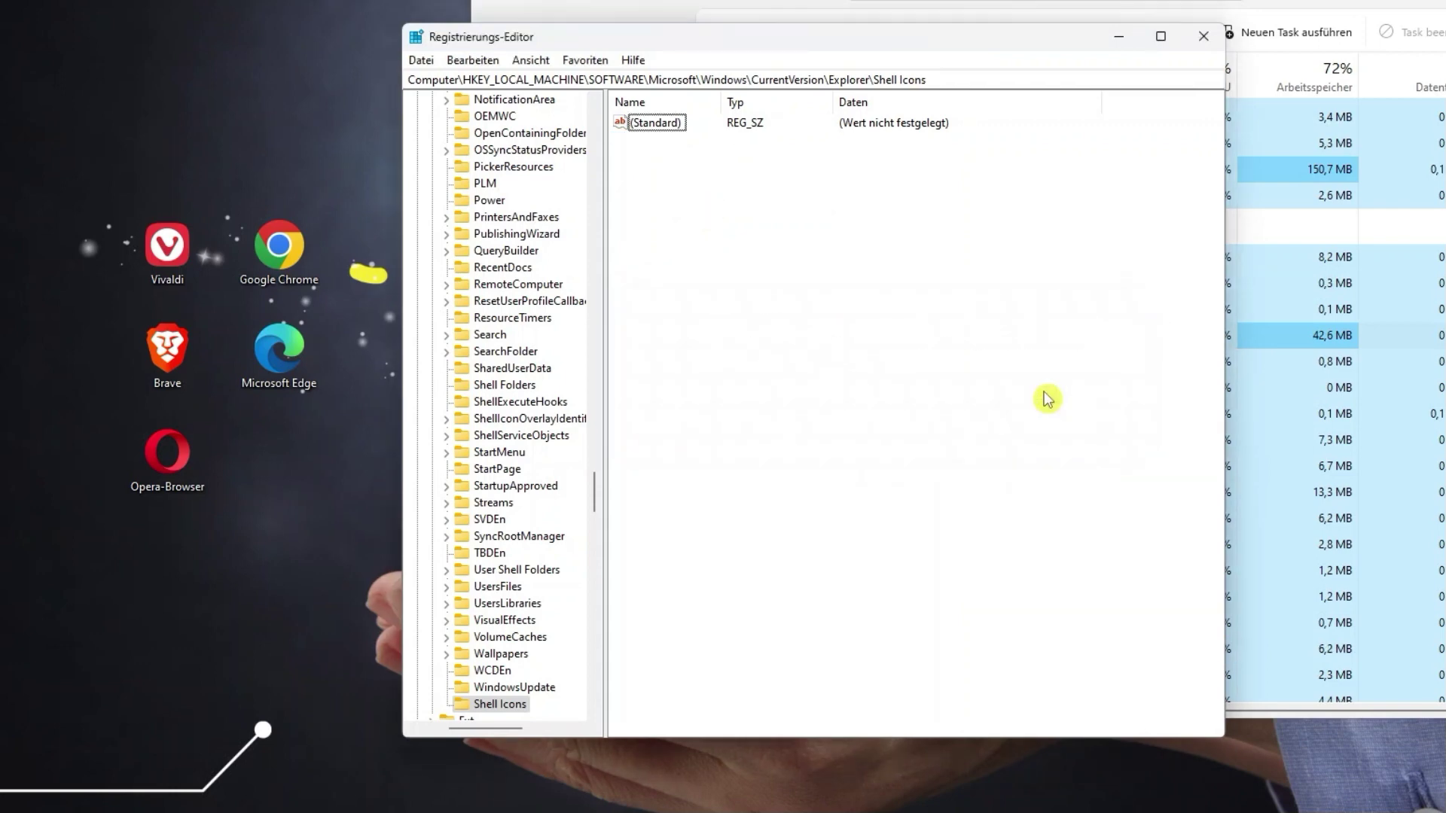
# Switch to the Task-Manager and restart Windows-Explorer to apply the deletion of value 29.
pyautogui.click(1295, 3)
pyautogui.click(817, 339)
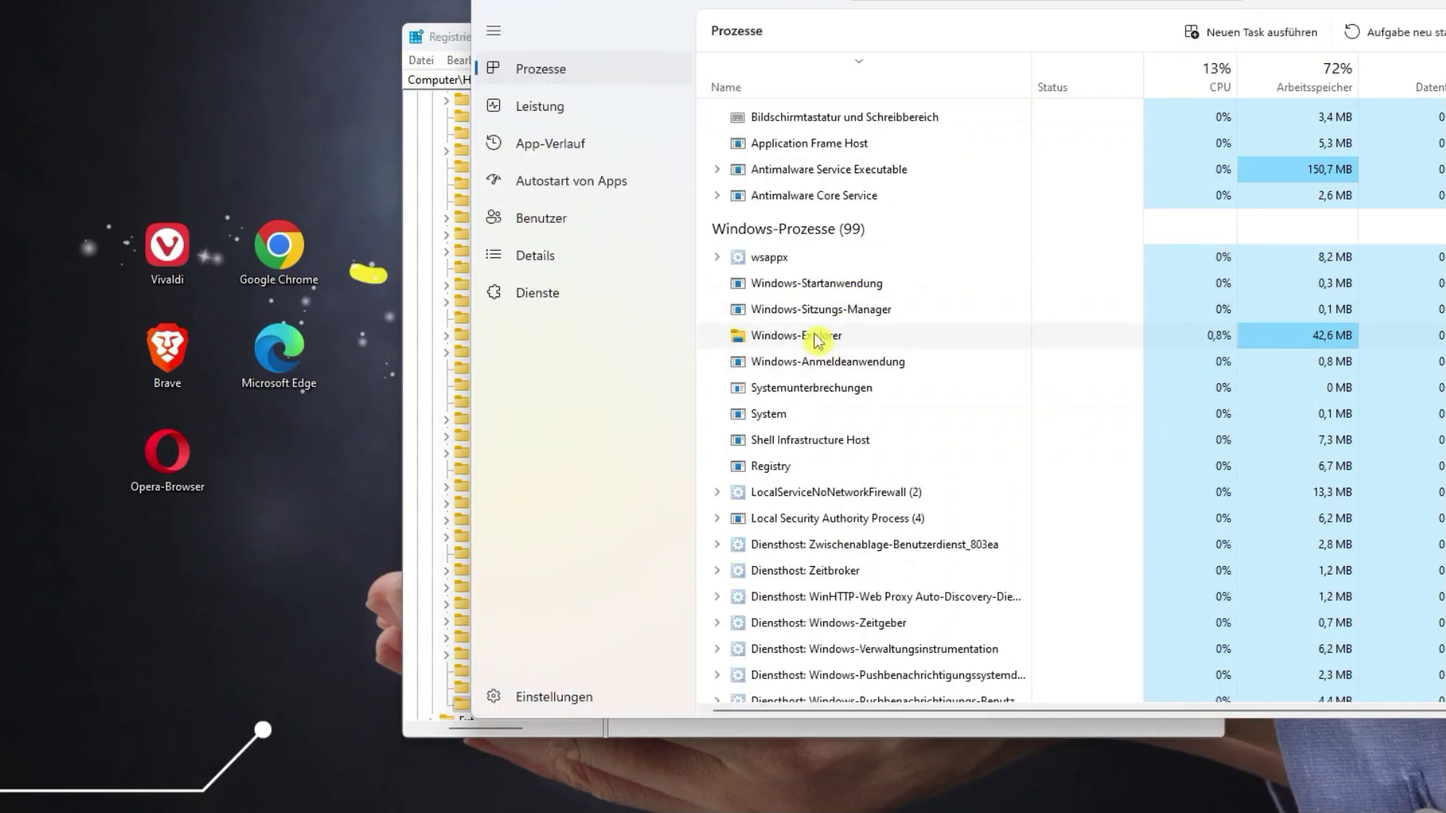
pyautogui.rightClick(817, 338)
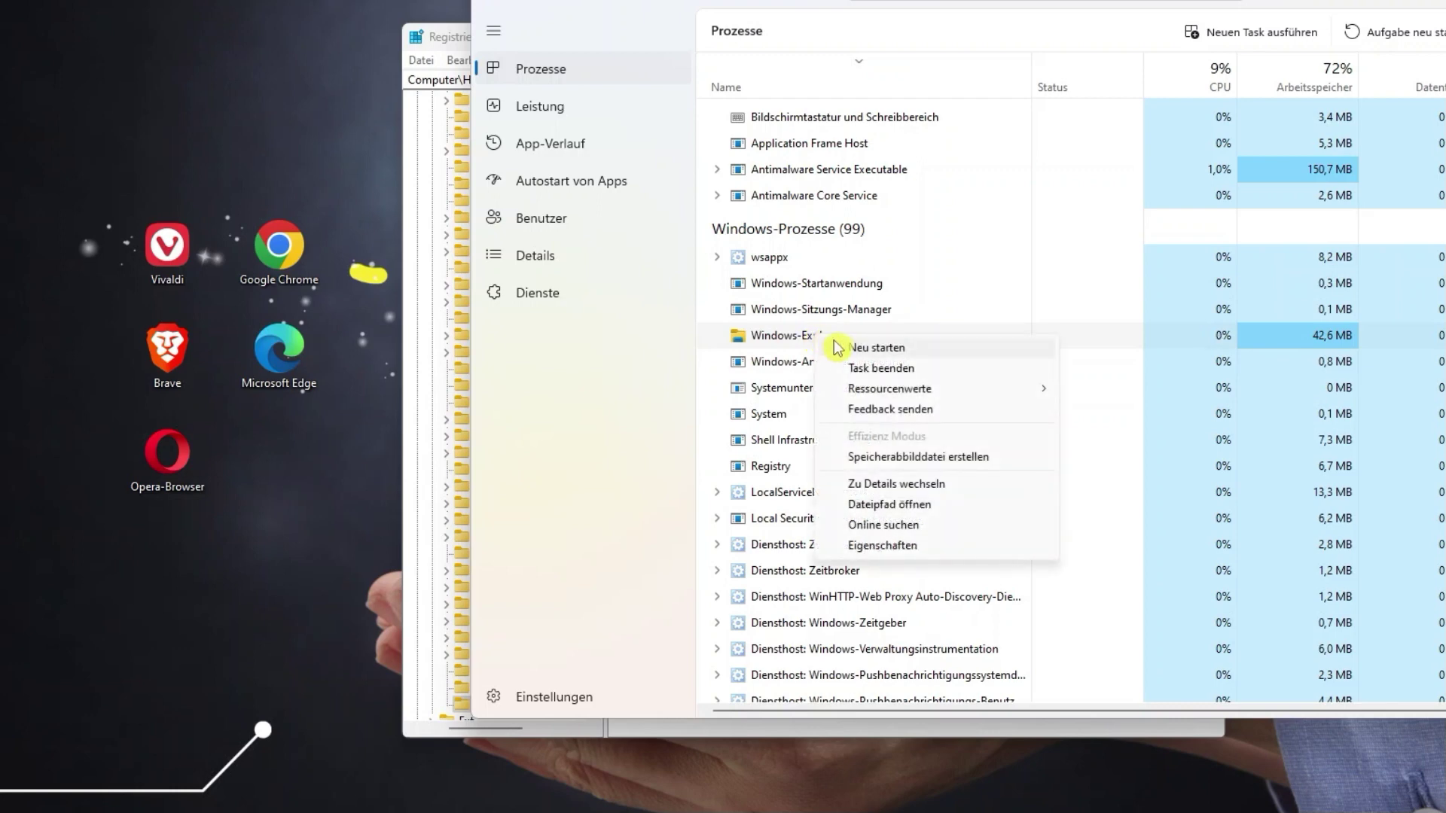
pyautogui.click(846, 347)
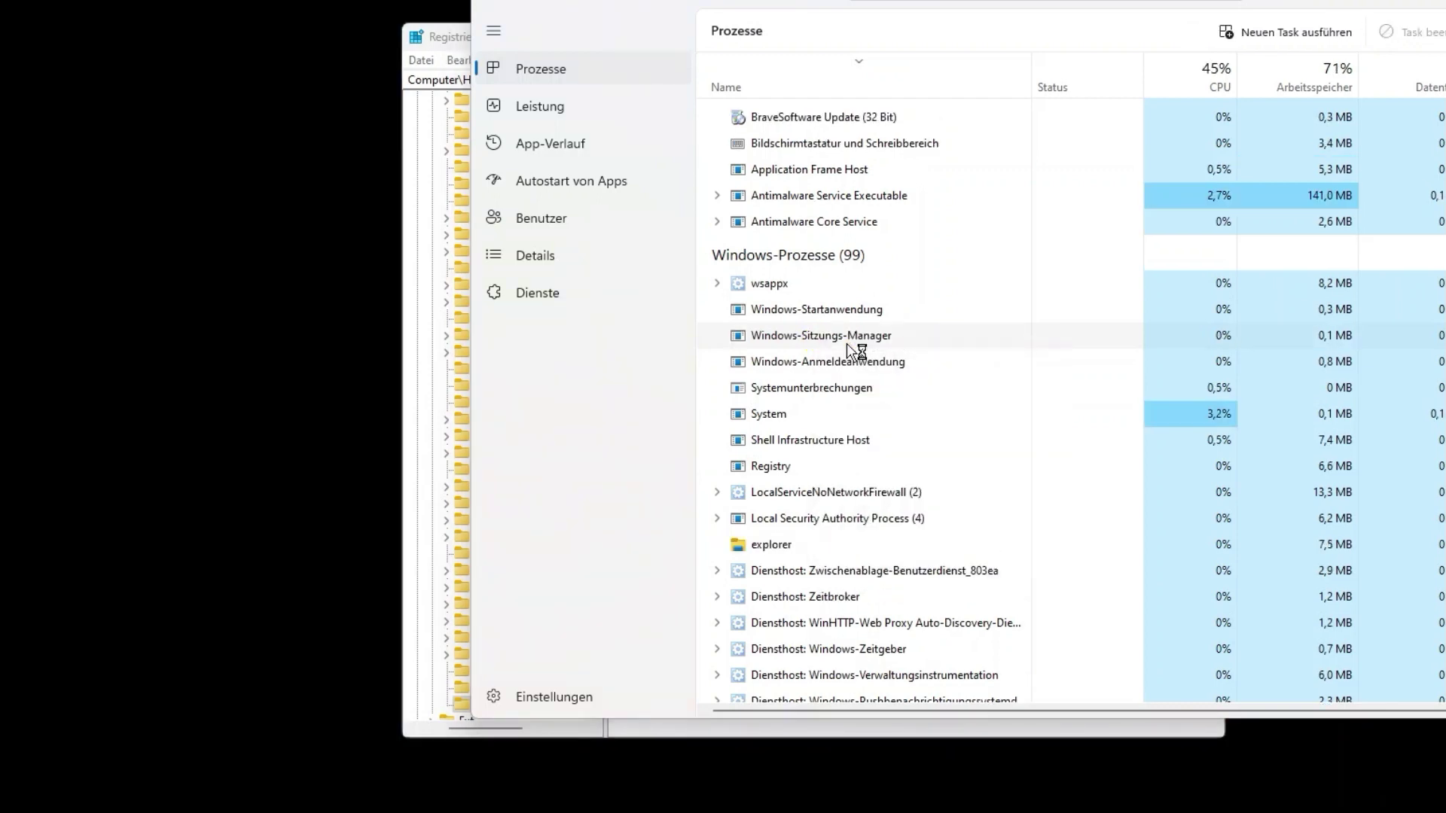